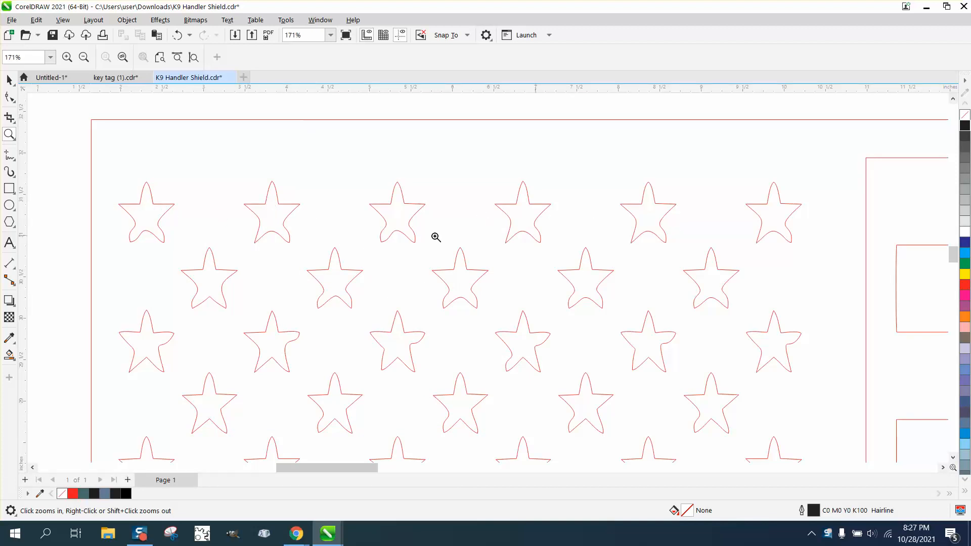
- Select the jagged sliver at the shield's lower left for node editing and frame its serrated edge closely
scroll(234, 239, down, 1)
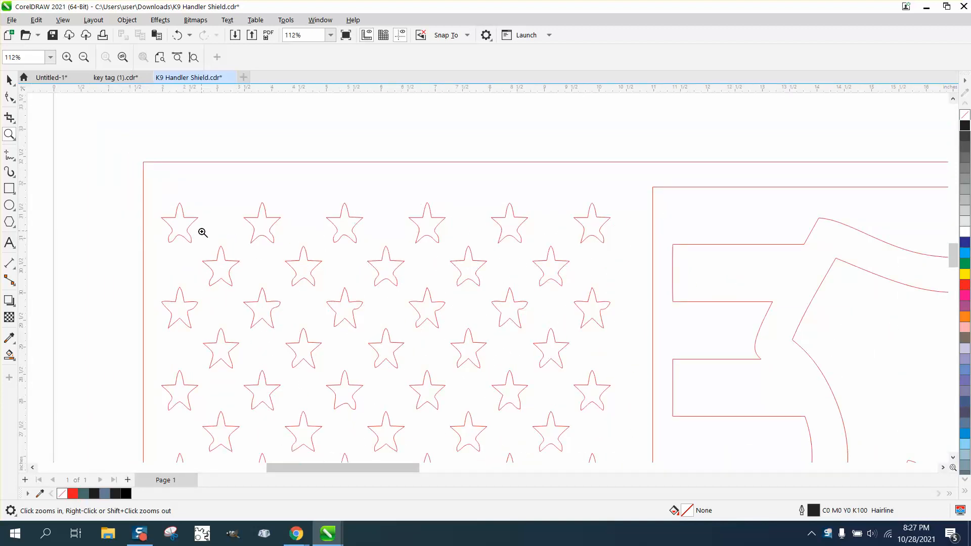
scroll(202, 232, down, 1)
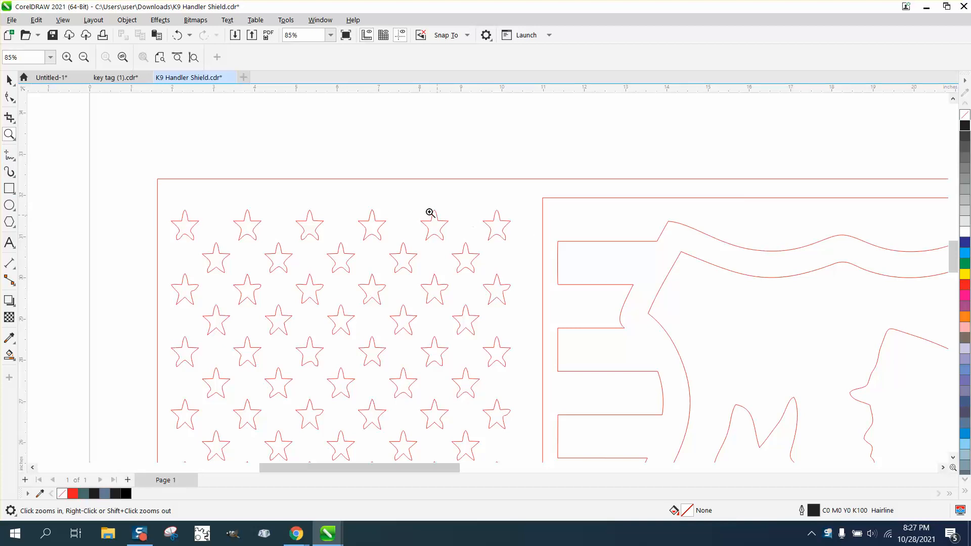
scroll(430, 213, down, 2)
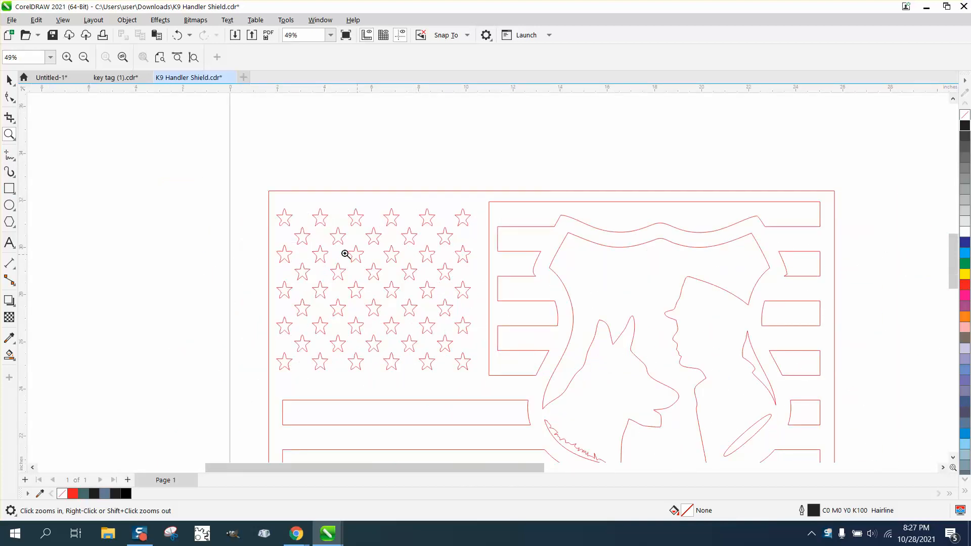
scroll(387, 304, down, 2)
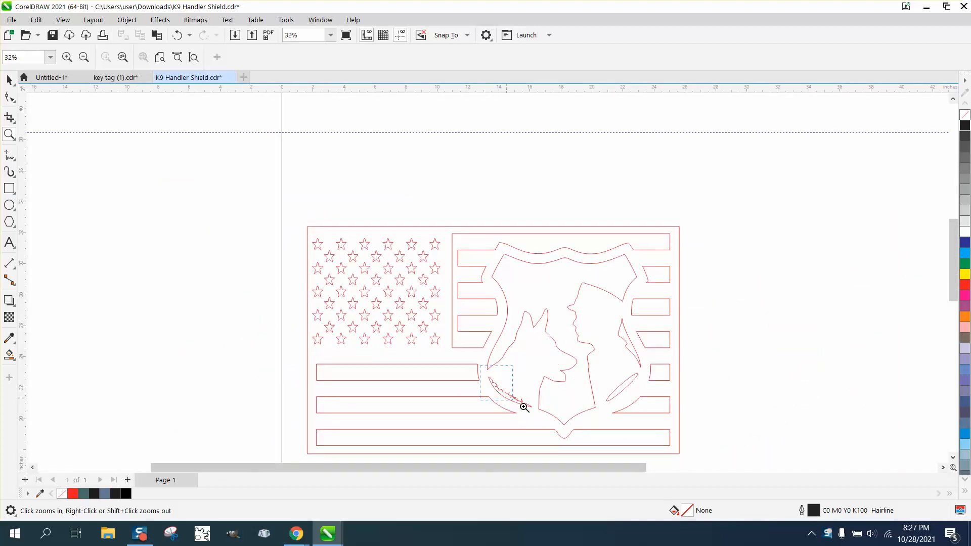
scroll(562, 432, up, 6)
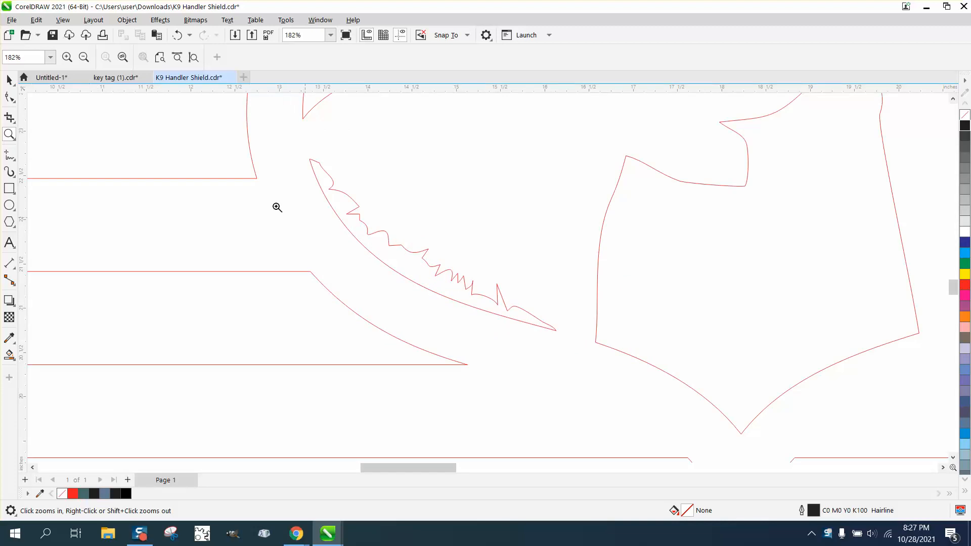
click(11, 96)
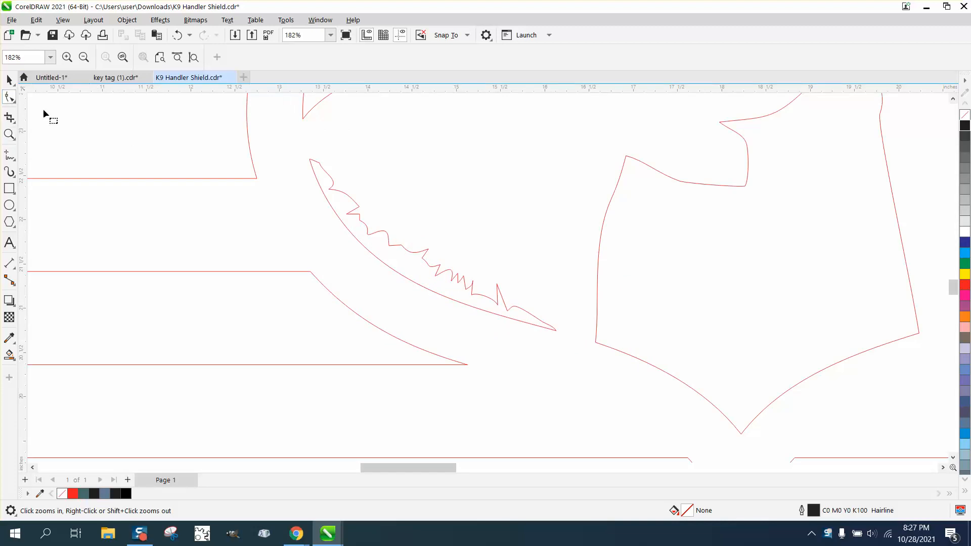
click(372, 233)
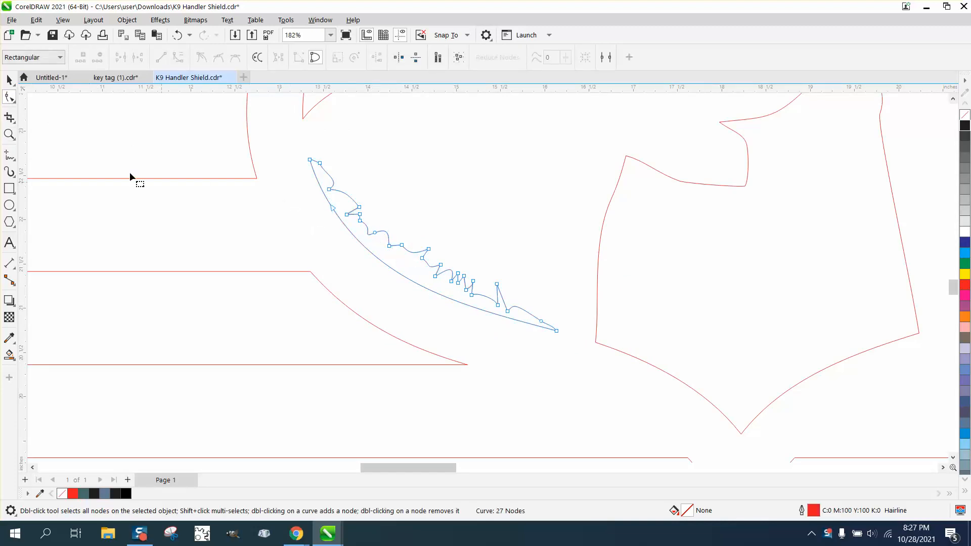
click(9, 134)
drag(317, 160, 603, 396)
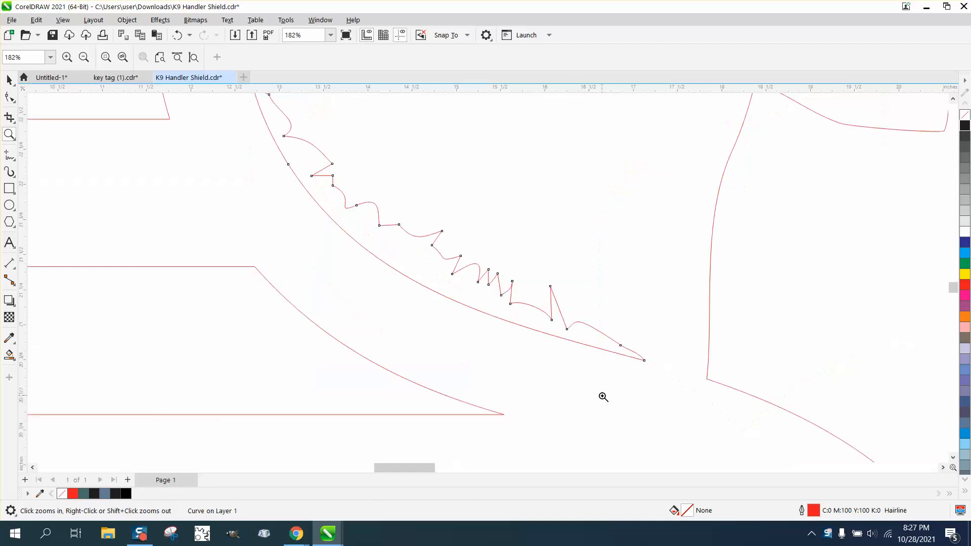
- Brush the Smooth tool along the jagged upper edge of the selected sliver, down to its lower pointed end
click(14, 125)
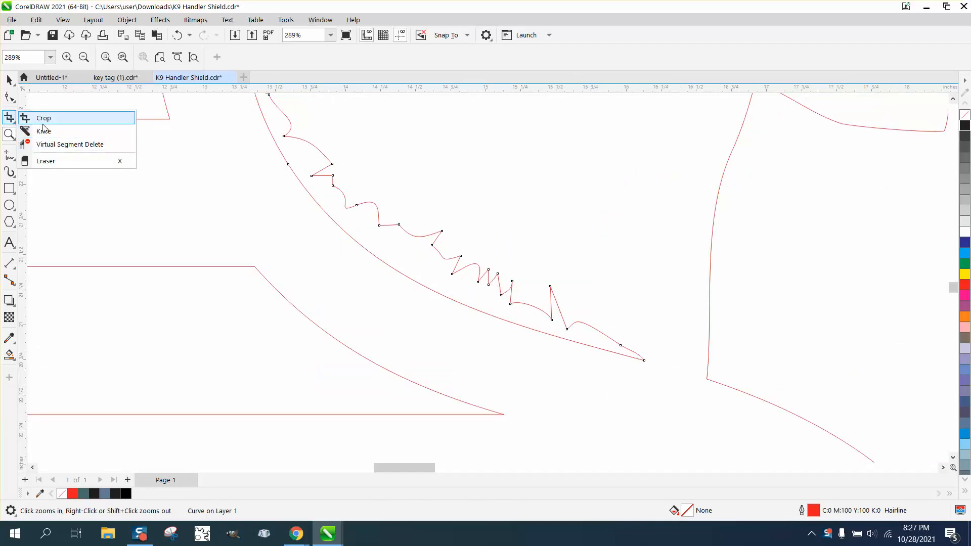
click(10, 97)
click(45, 110)
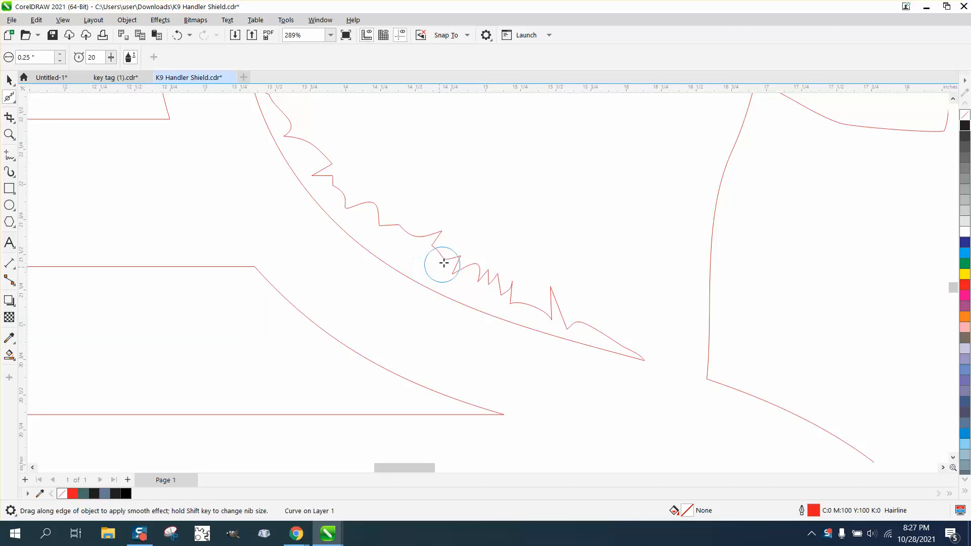
mouse_move(442, 262)
mouse_down()
mouse_move(457, 257)
mouse_move(464, 269)
mouse_move(446, 235)
mouse_move(379, 217)
mouse_move(336, 182)
mouse_move(332, 158)
mouse_move(287, 134)
mouse_move(375, 197)
mouse_up()
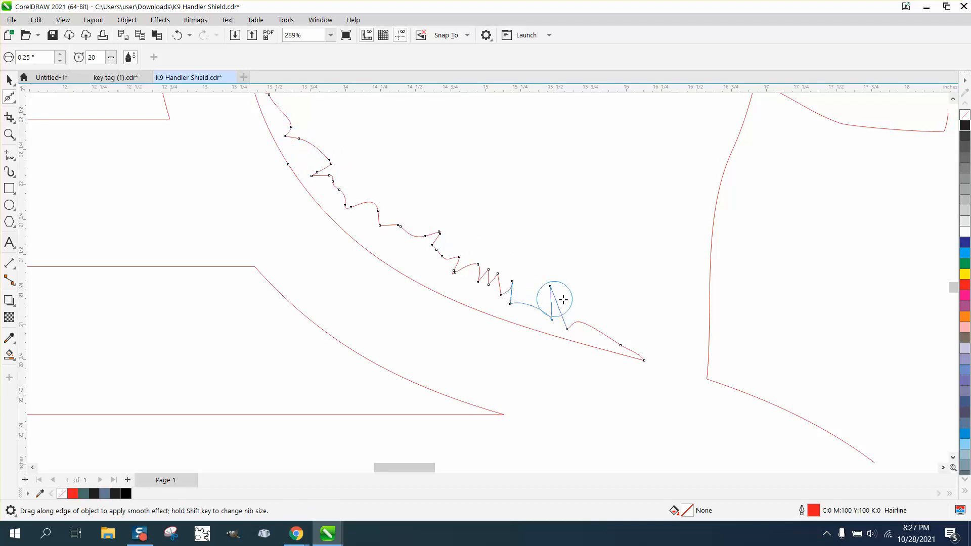
mouse_move(558, 298)
mouse_down()
mouse_move(546, 293)
mouse_move(648, 353)
mouse_up()
- Bend the tall spike's tip and left base into rounded curves using their node handles
click(9, 134)
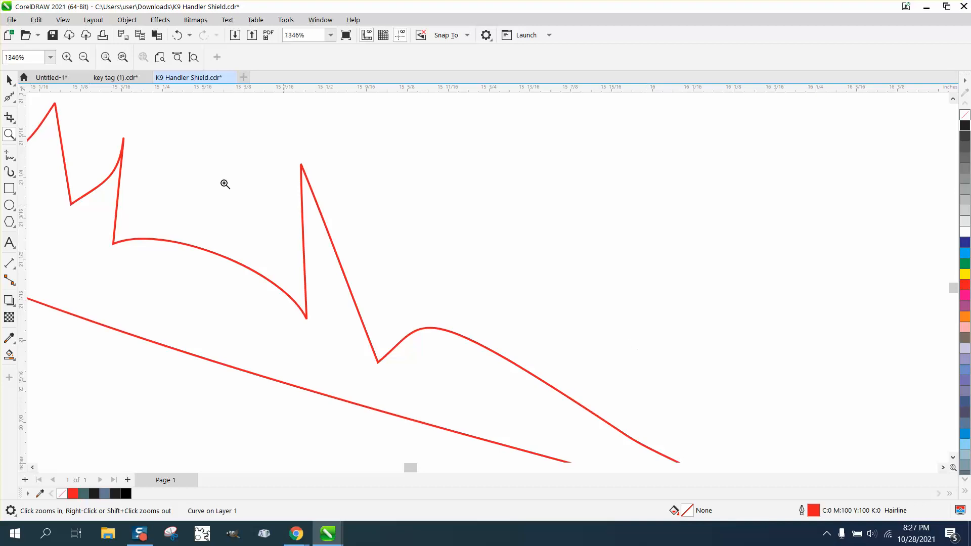
click(17, 105)
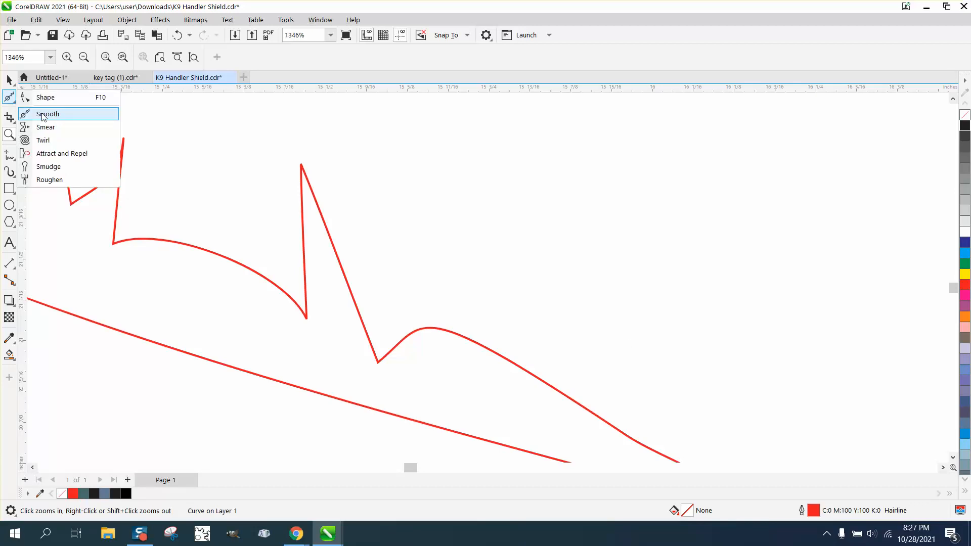
click(44, 98)
click(308, 181)
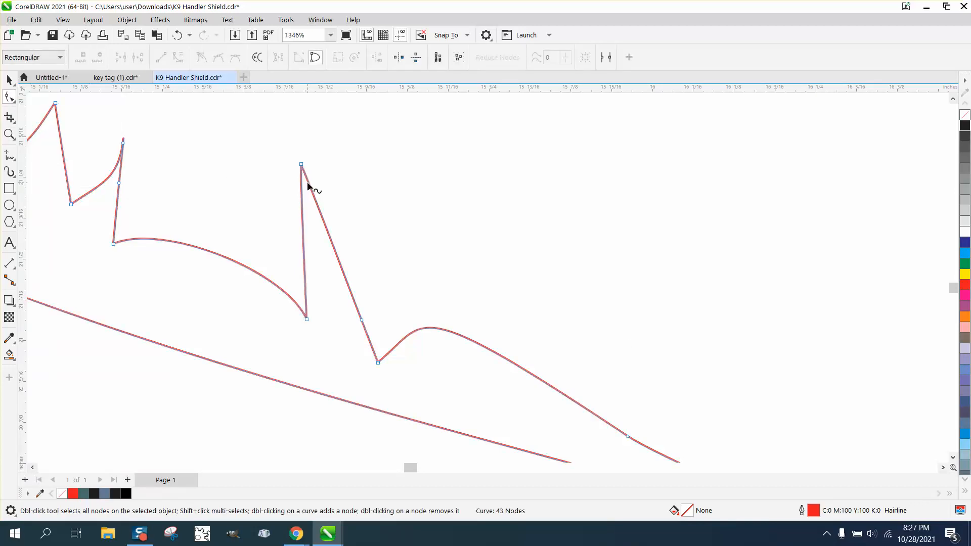
click(301, 166)
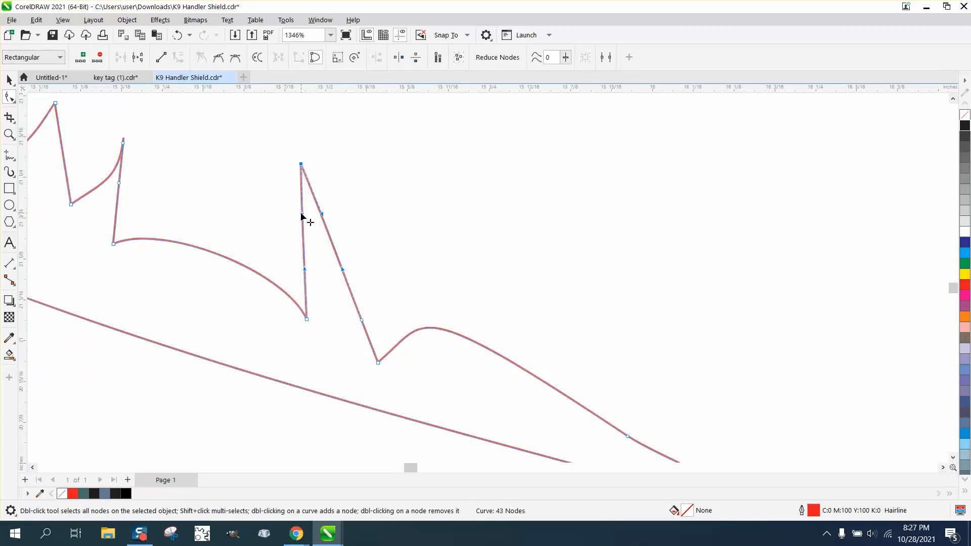
drag(301, 217, 337, 186)
drag(313, 282, 328, 325)
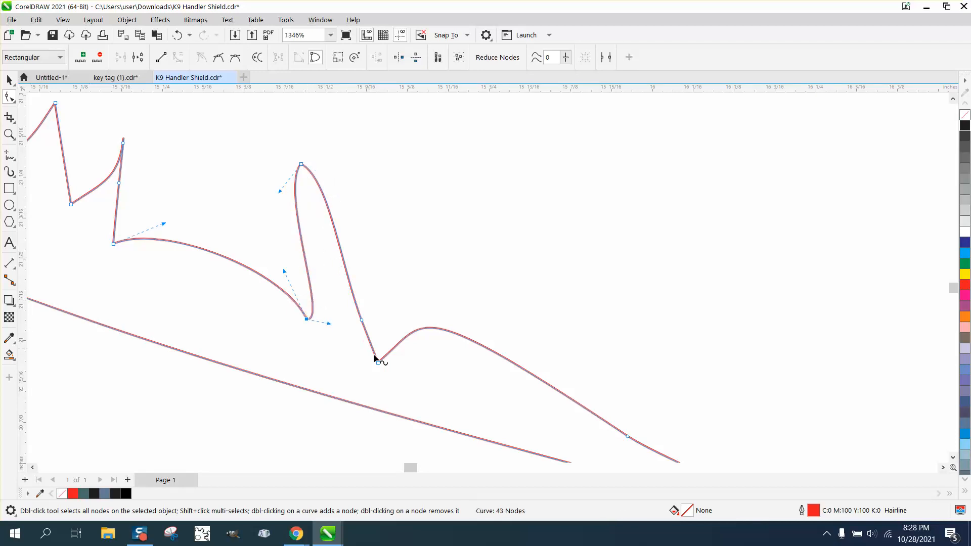
- Delete the extra node on the tall spike's right flank and round its right base, its tip and the neighbouring tooth's tip
double_click(363, 322)
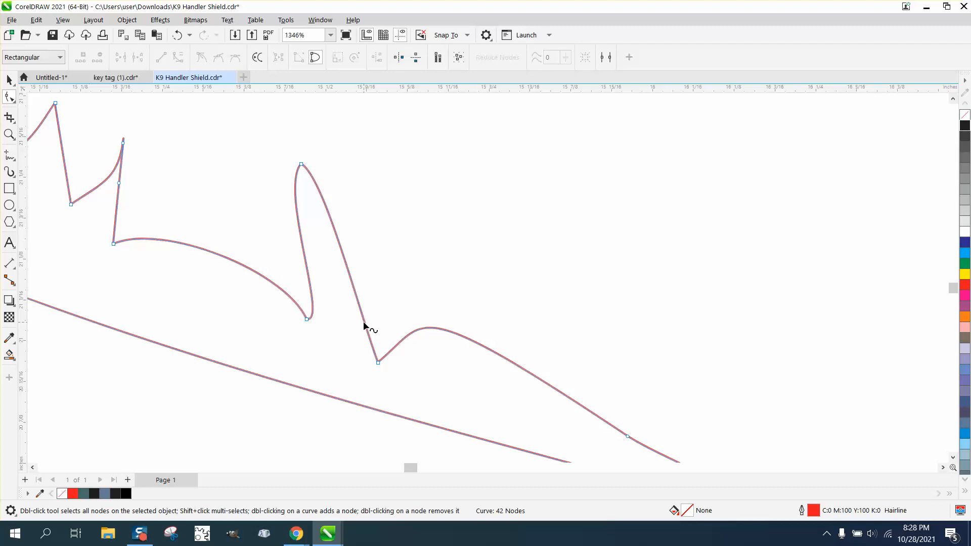
click(378, 362)
drag(365, 327, 354, 360)
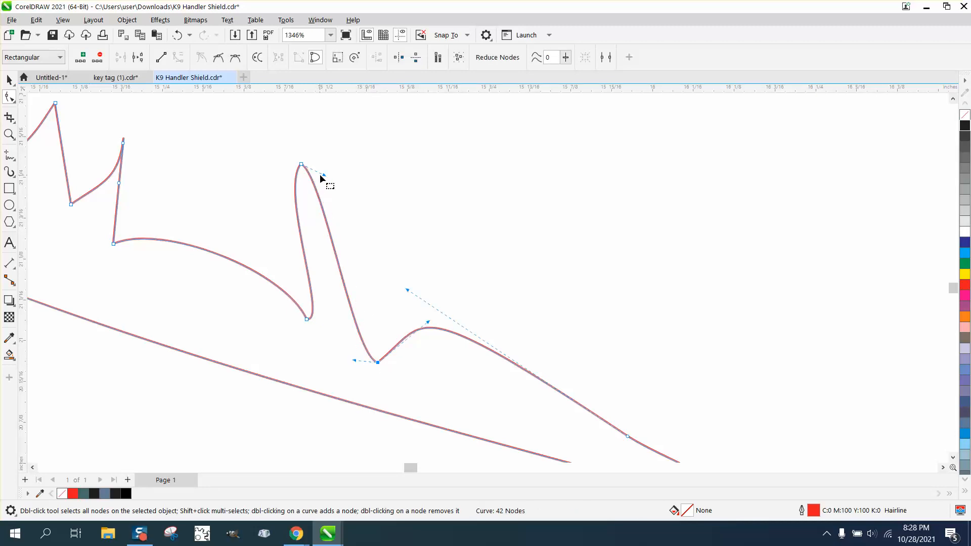
drag(324, 174, 326, 162)
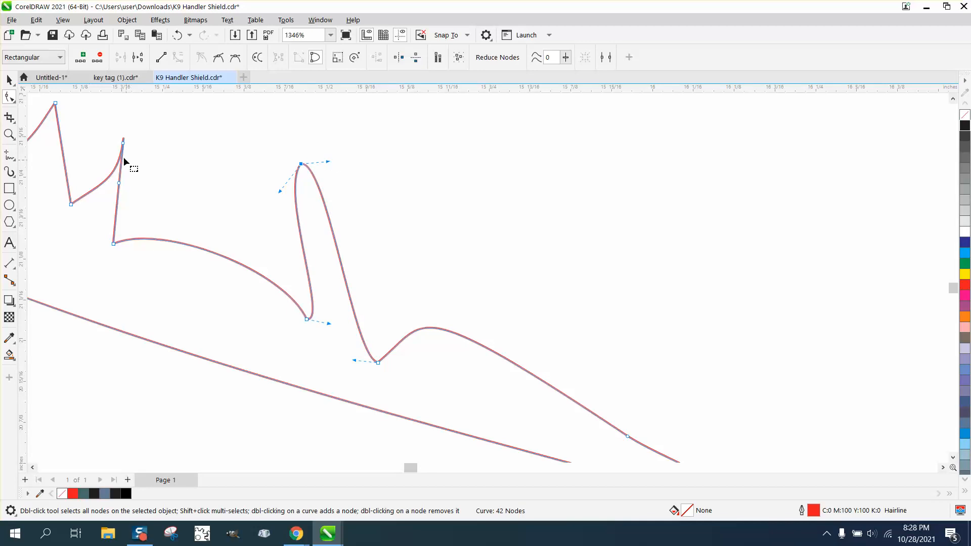
drag(120, 188, 107, 172)
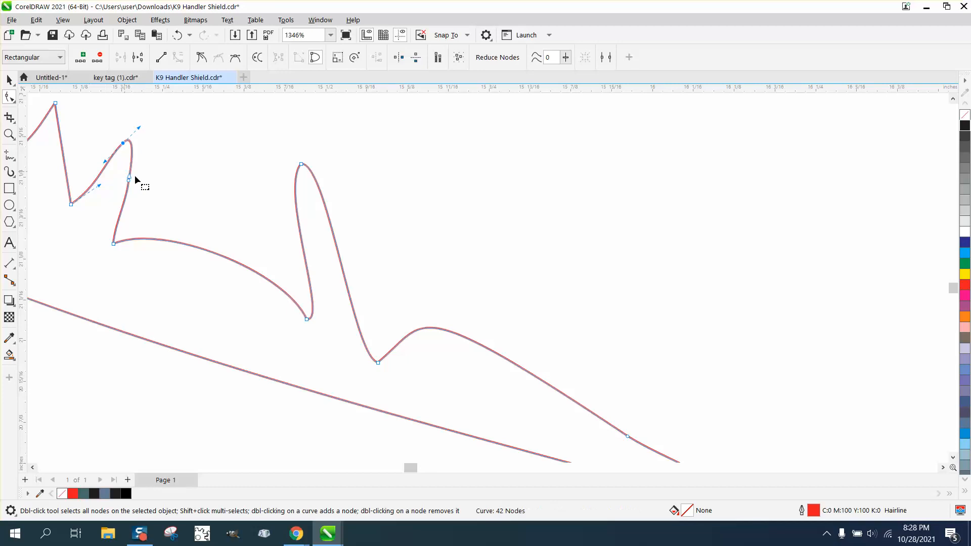
- Try deleting the tip node of the sharp tooth in the middle of the serrated edge, and undo the deletion
scroll(280, 262, down, 4)
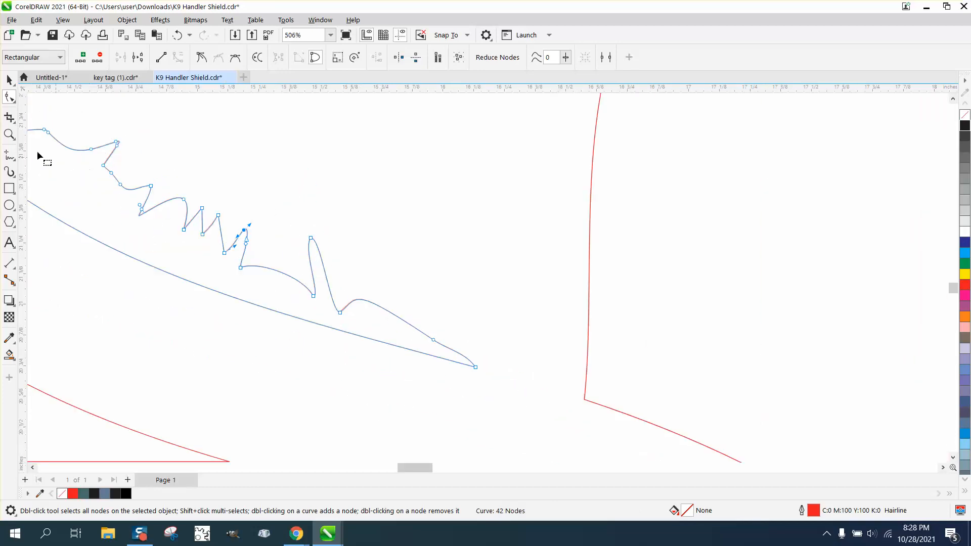
click(9, 134)
click(264, 280)
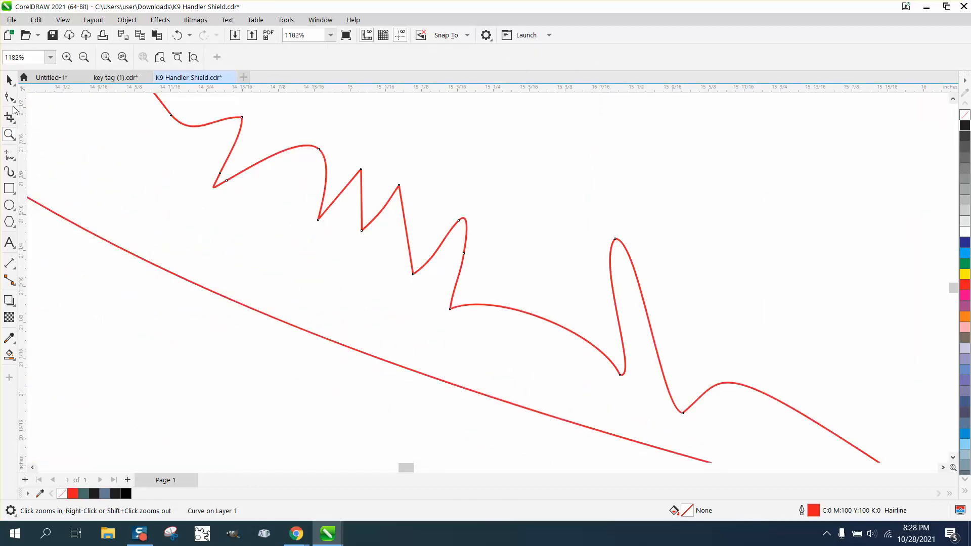
click(10, 97)
click(361, 170)
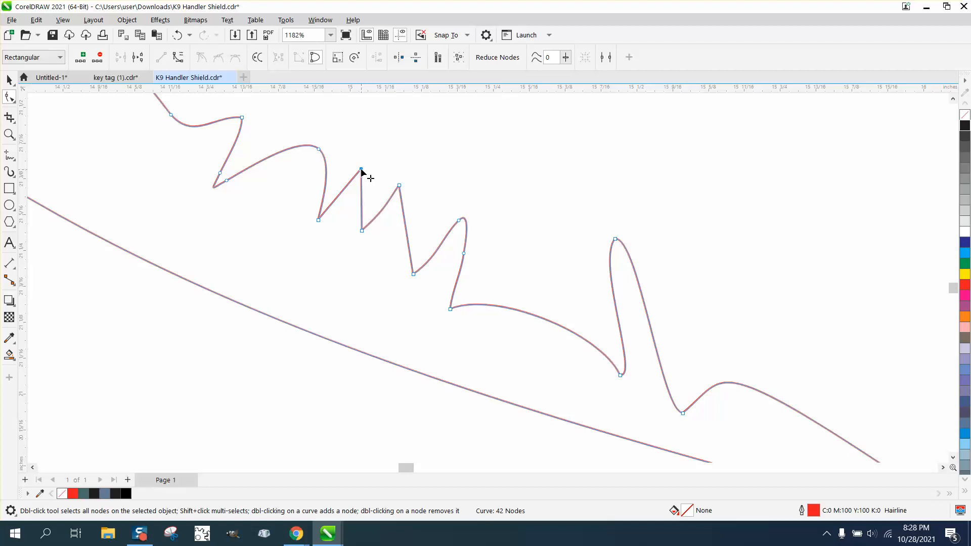
key(Delete)
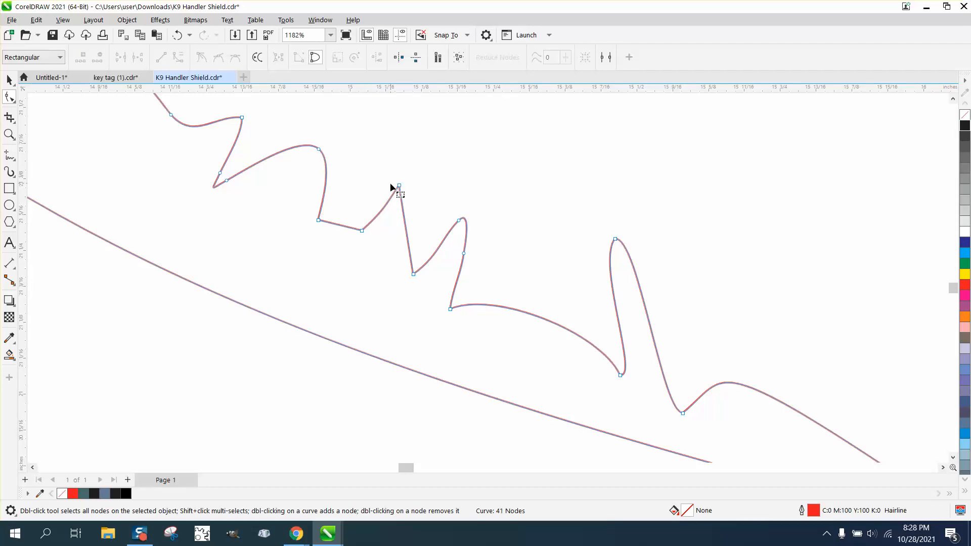
click(177, 35)
key(Delete)
click(177, 35)
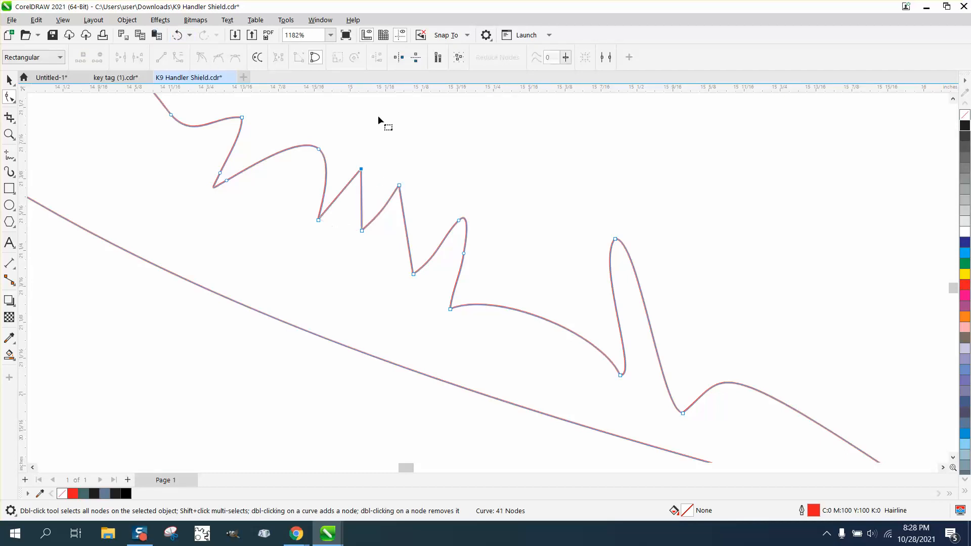
- Convert the segments around the two small pointed teeth to curves
right_click(362, 173)
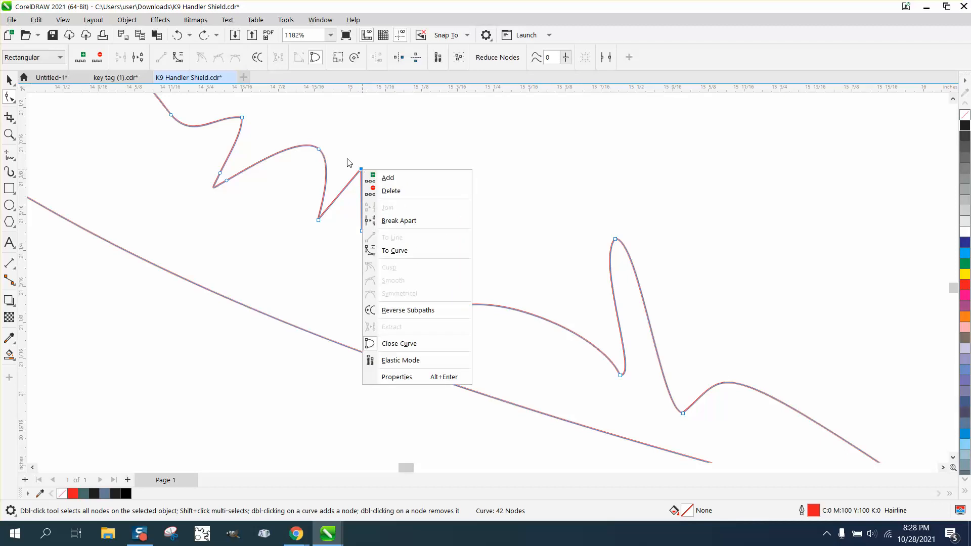
drag(287, 133, 455, 298)
right_click(415, 275)
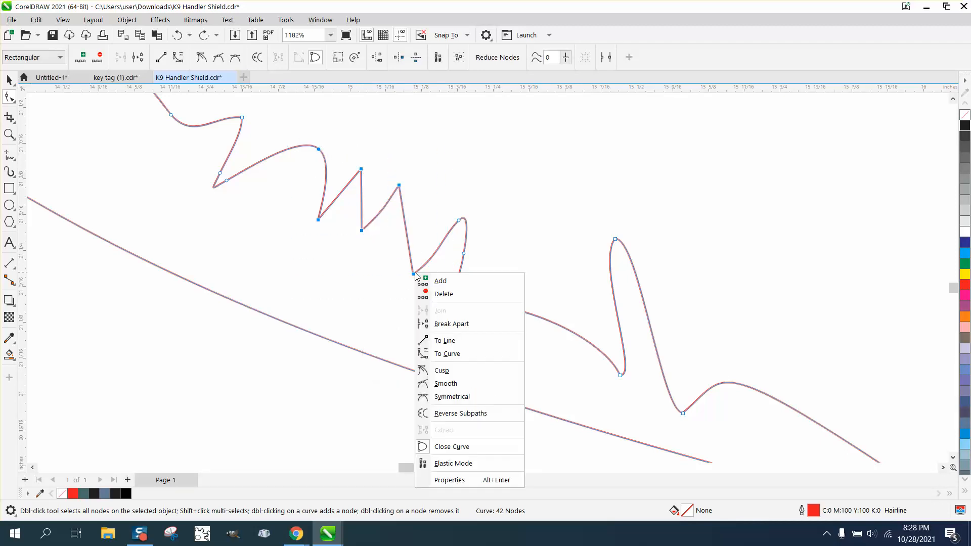
click(430, 352)
click(371, 165)
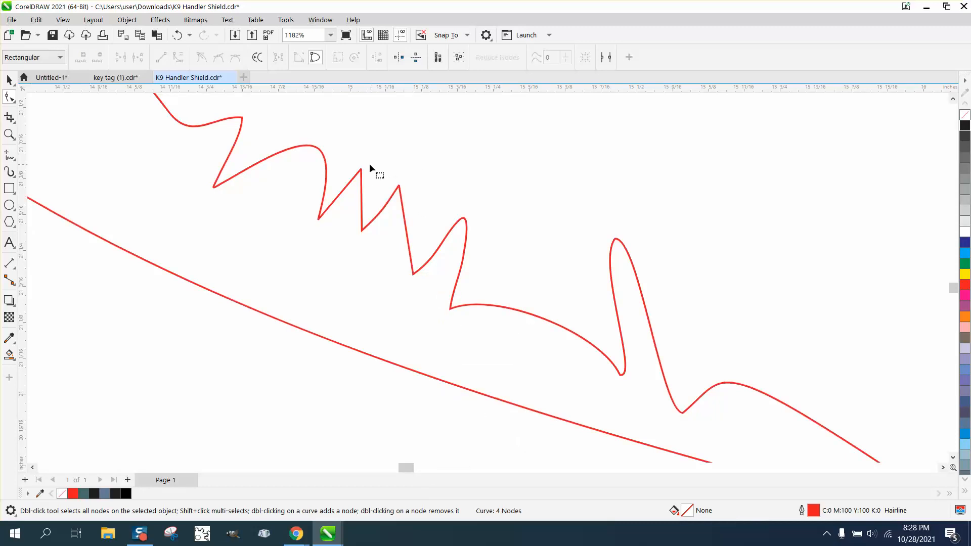
- Round the tips of the two small pointed teeth and the valley between them by adjusting their node handles
click(361, 172)
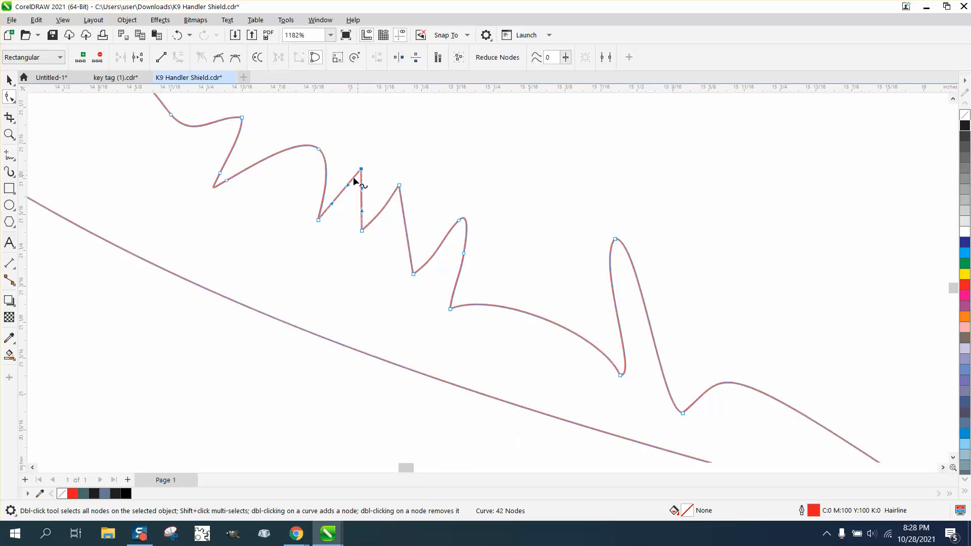
drag(348, 183, 385, 244)
drag(390, 199, 389, 177)
mouse_move(403, 218)
mouse_down()
mouse_move(423, 202)
mouse_move(412, 210)
mouse_up()
- Round the sharp valley further up the serrated edge and the pointed tip beside it
scroll(425, 243, down, 1)
scroll(425, 243, down, 1)
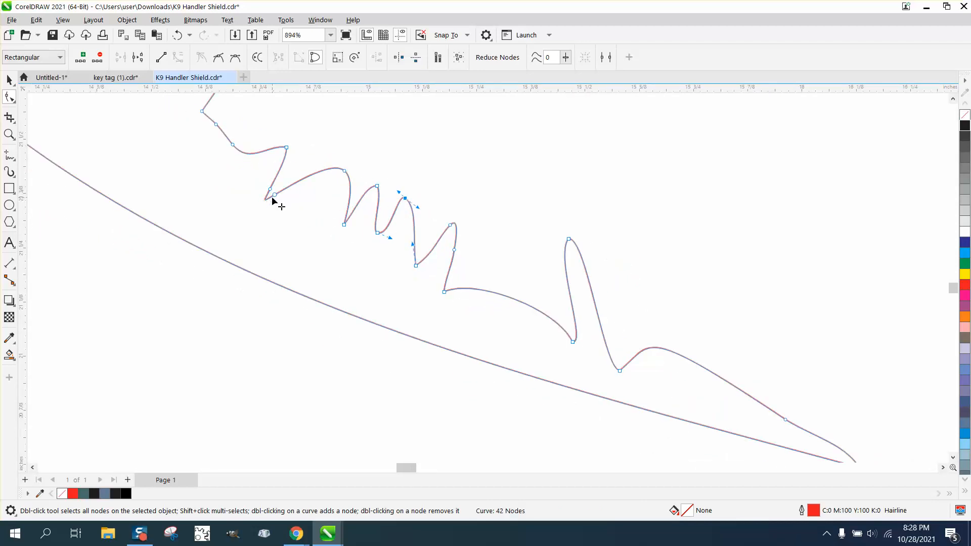
drag(275, 196, 279, 202)
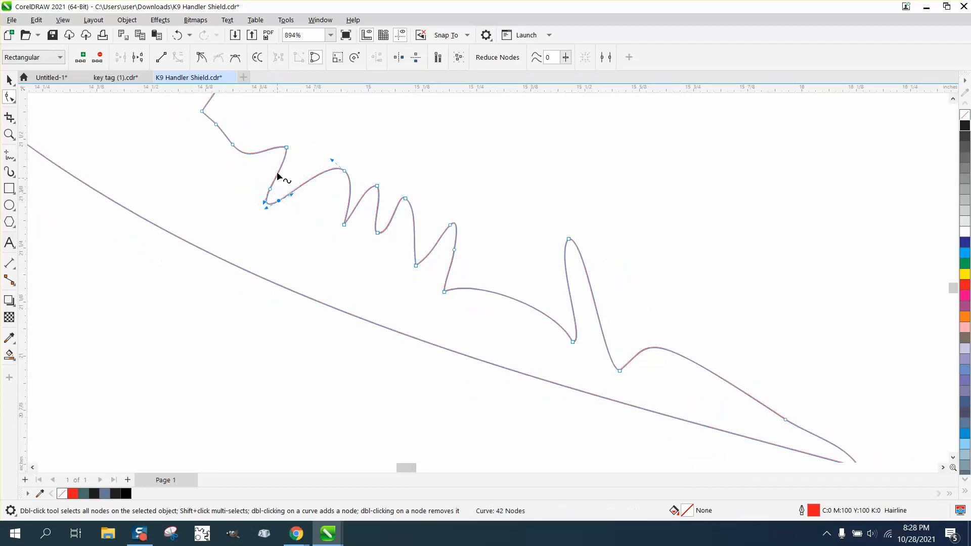
click(286, 148)
drag(269, 144, 271, 140)
- Smooth the shallow dip in the middle of the serrated edge by deleting the two extra nodes on its curve
scroll(332, 199, down, 5)
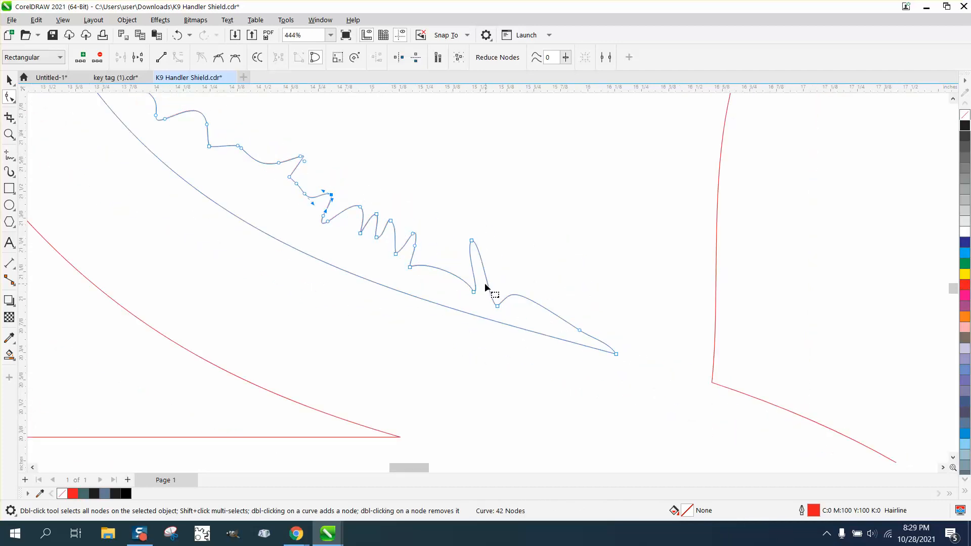
scroll(424, 263, down, 1)
click(9, 134)
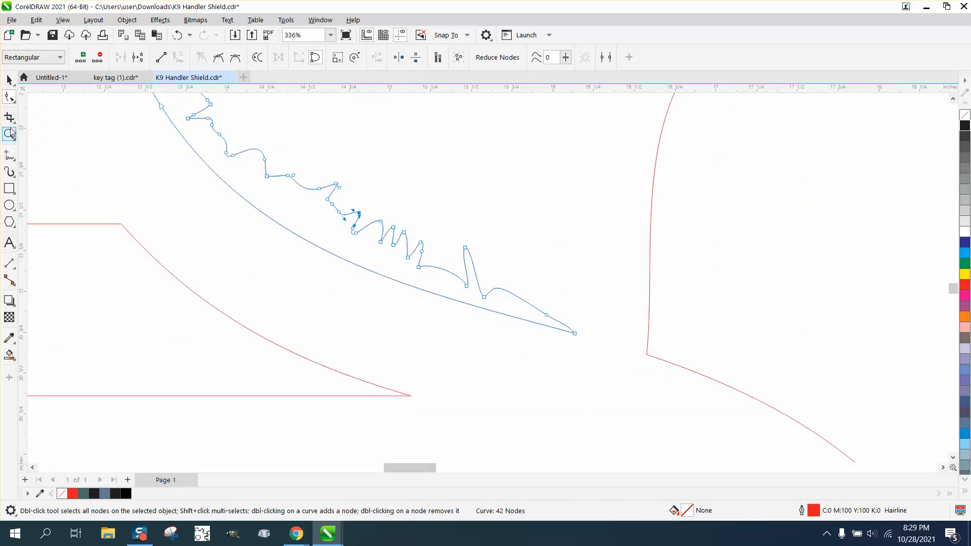
mouse_move(268, 145)
mouse_down()
mouse_move(308, 191)
mouse_move(421, 249)
mouse_up()
key(F10)
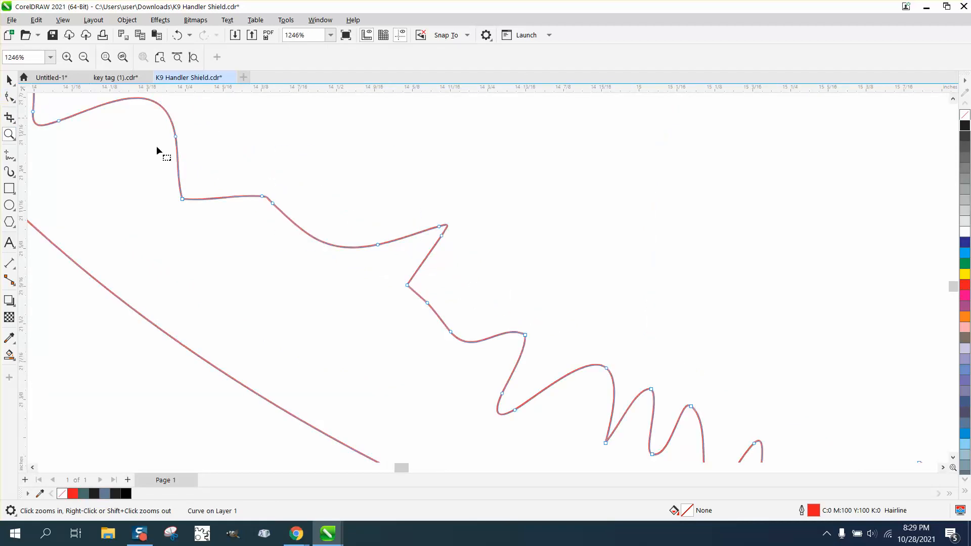
click(273, 204)
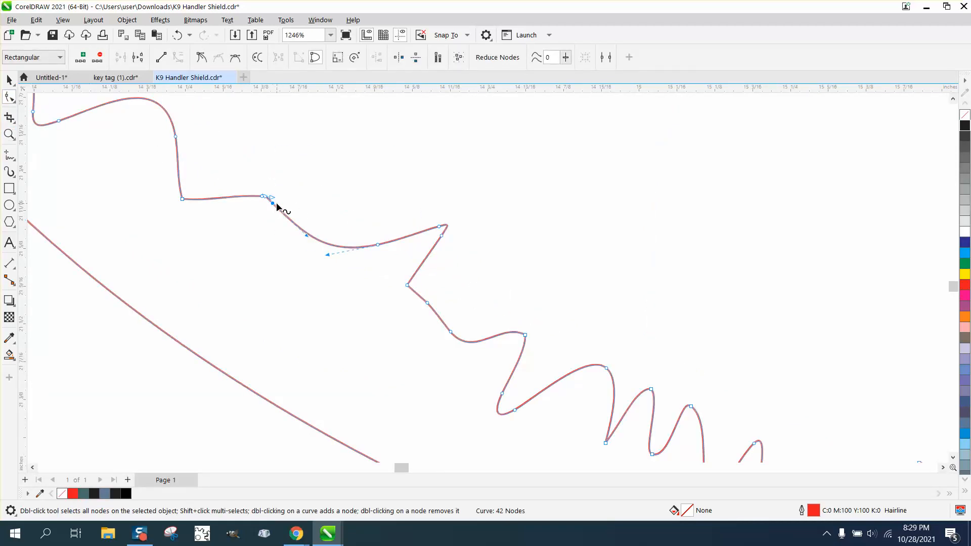
key(Delete)
click(378, 246)
key(Delete)
- Round the sharp valley beside the wide hump with its node handle, and round the notch further up by deleting its tip node
scroll(400, 259, down, 2)
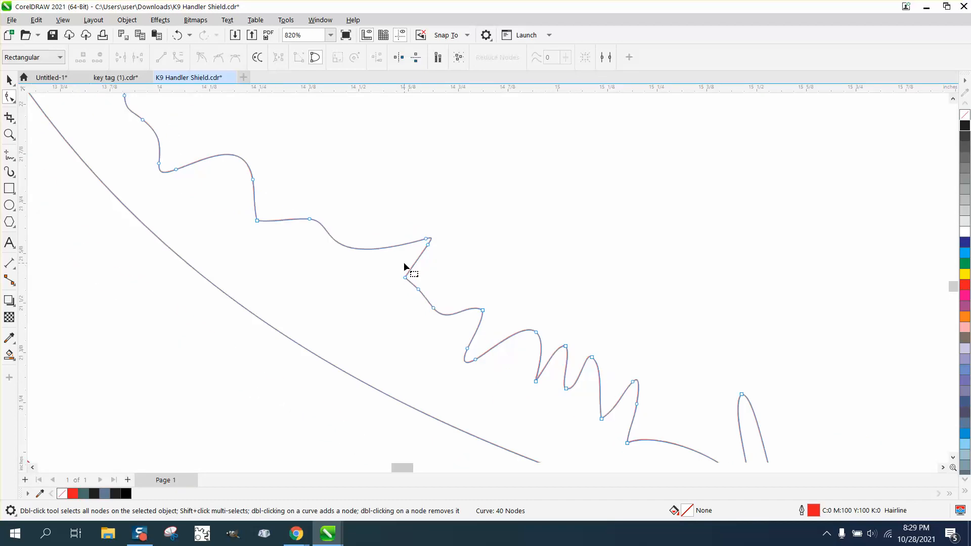
scroll(404, 264, down, 1)
click(293, 231)
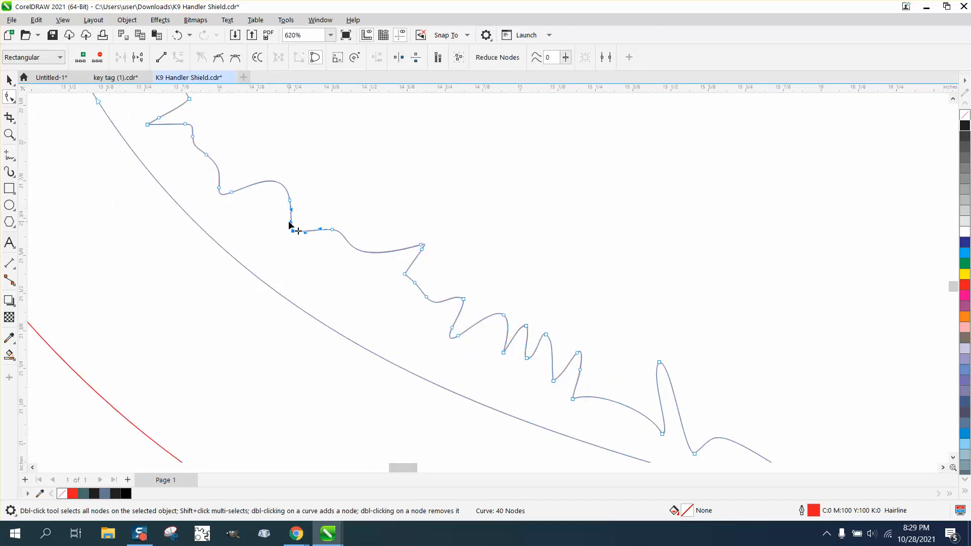
drag(291, 221, 304, 238)
mouse_move(159, 124)
mouse_down()
mouse_move(153, 141)
mouse_move(152, 110)
mouse_up()
key(Delete)
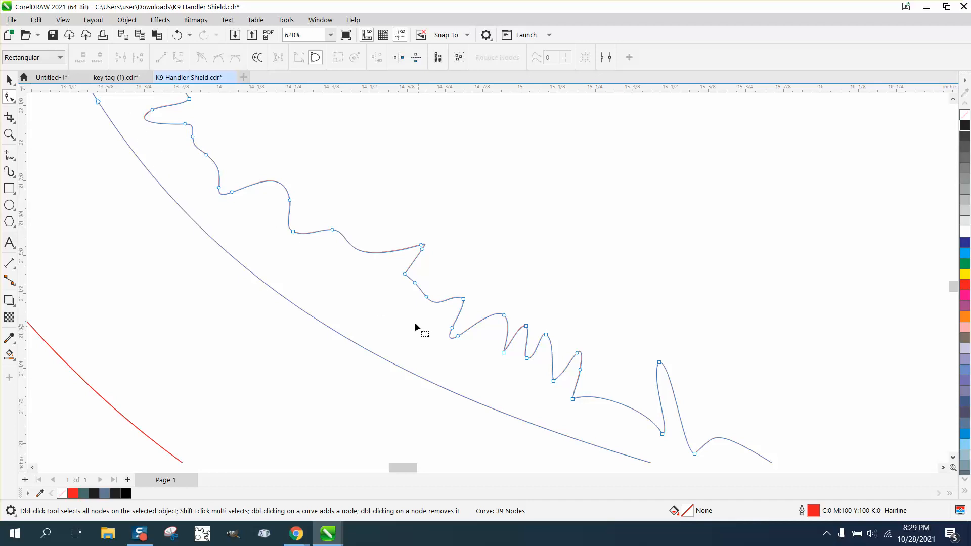
- Delete the extra node beside the upper tip of the serrated shape and the one along its smooth outer curve
scroll(415, 324, down, 2)
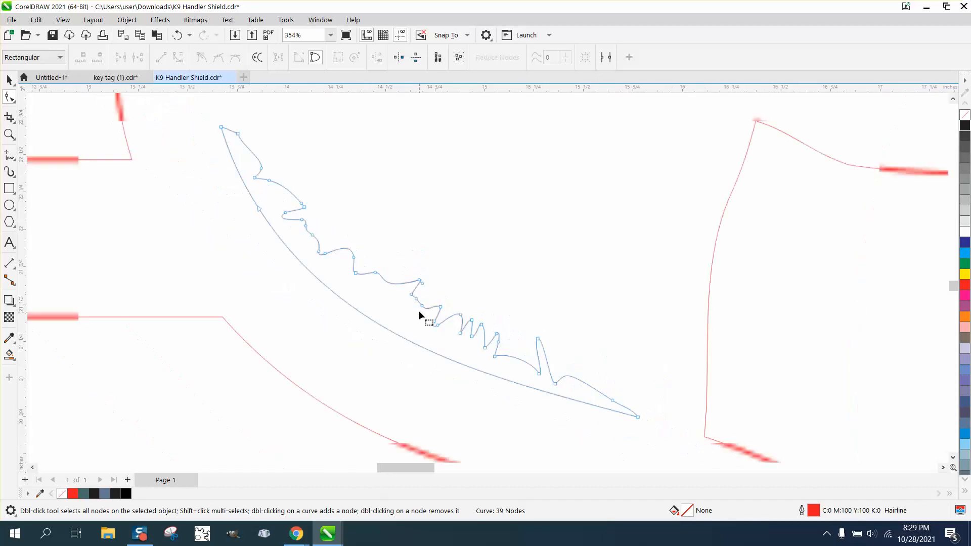
click(238, 134)
key(Delete)
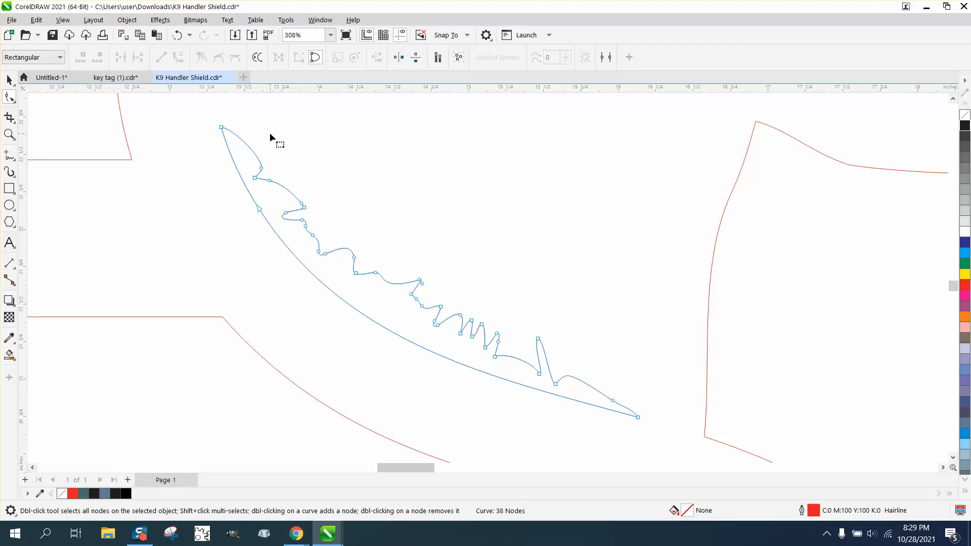
click(264, 211)
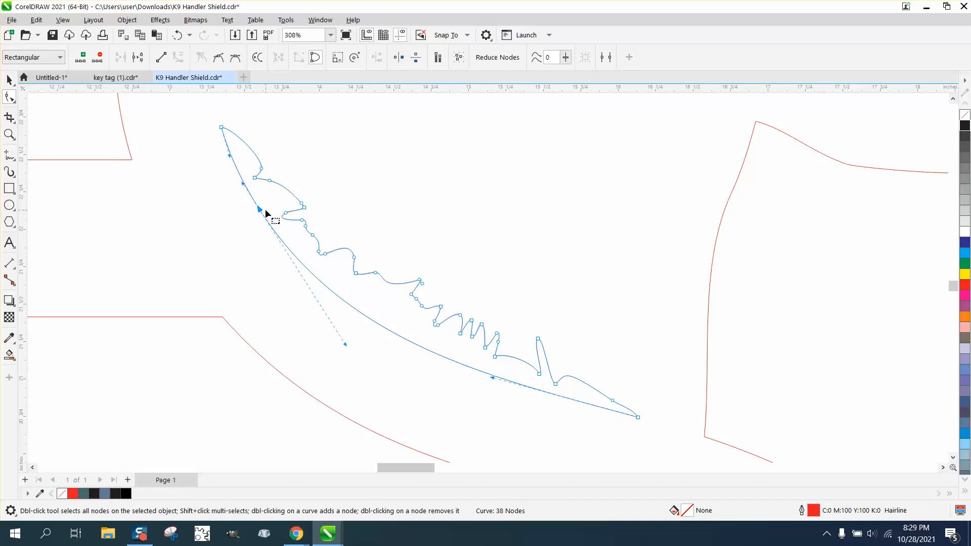
key(Delete)
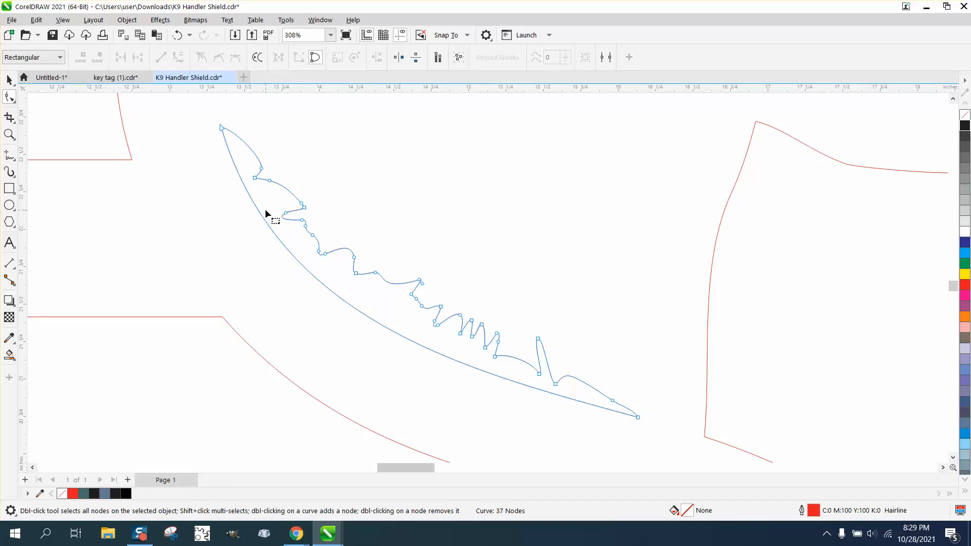
- Fill the flag background black with Smart Fill to preview the whole artwork, and undo the fill
scroll(418, 280, down, 7)
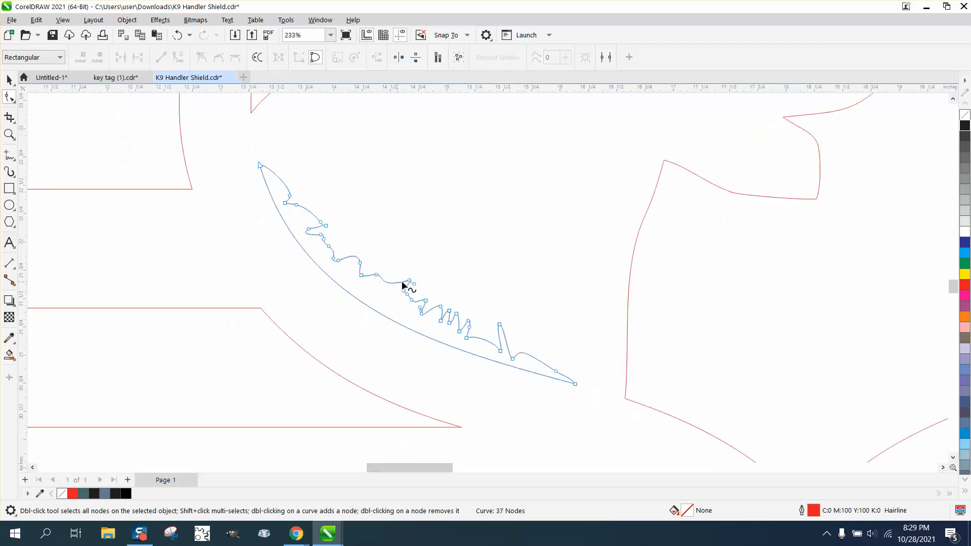
scroll(417, 280, down, 2)
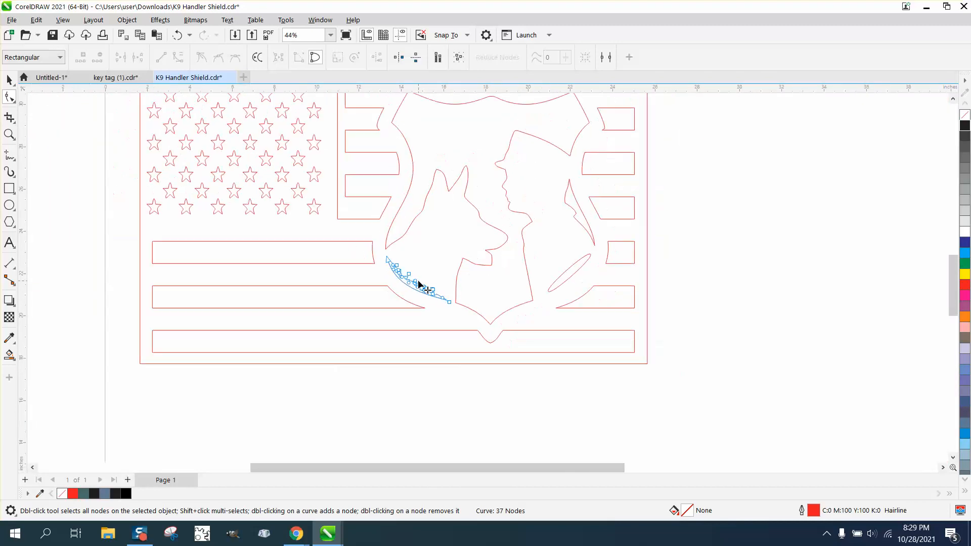
scroll(444, 238, down, 1)
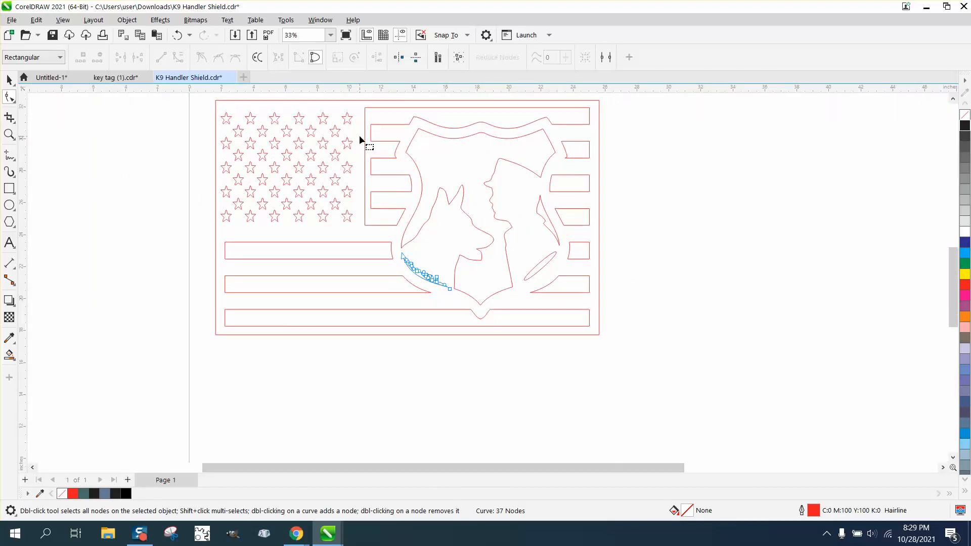
click(9, 355)
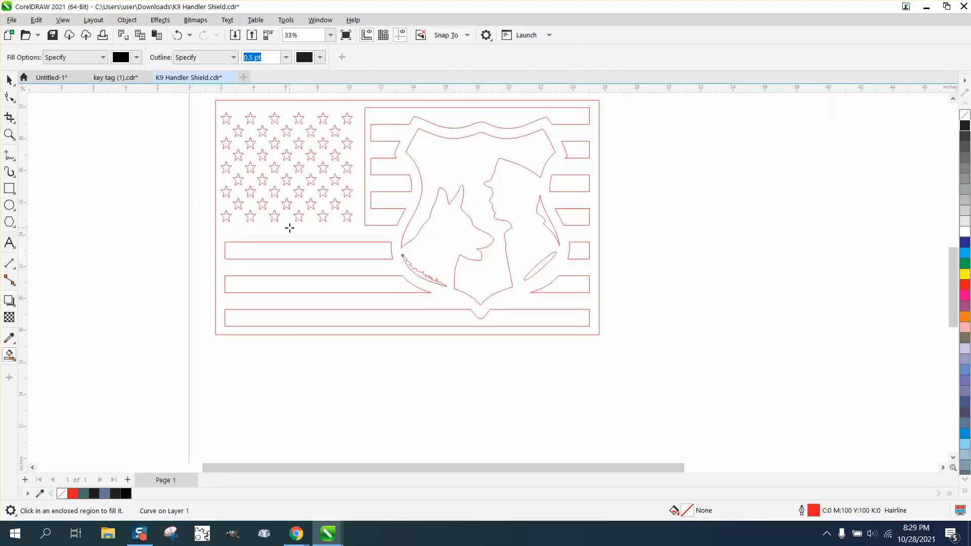
click(226, 109)
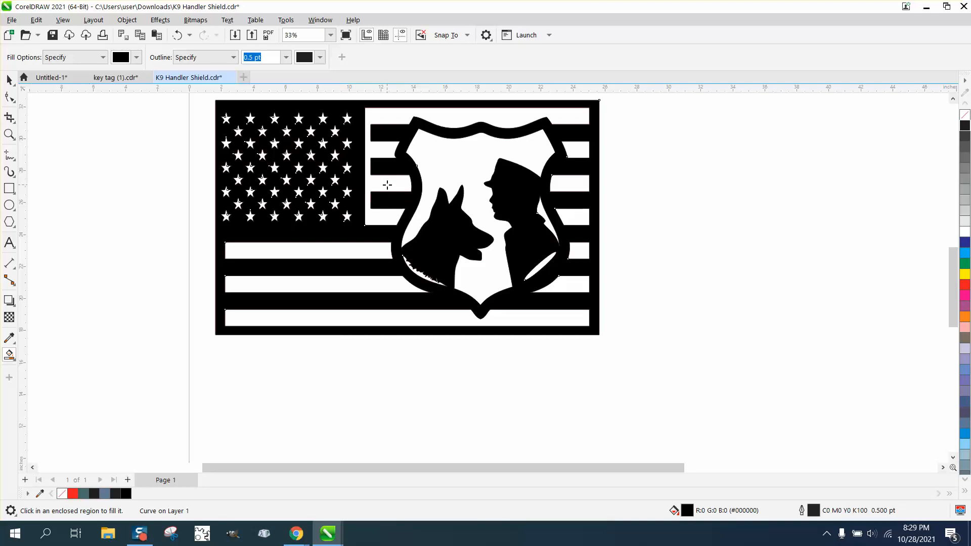
click(177, 35)
- Move the inner-end nodes of the stripe outline beside the star field slightly past the long vertical line
click(9, 134)
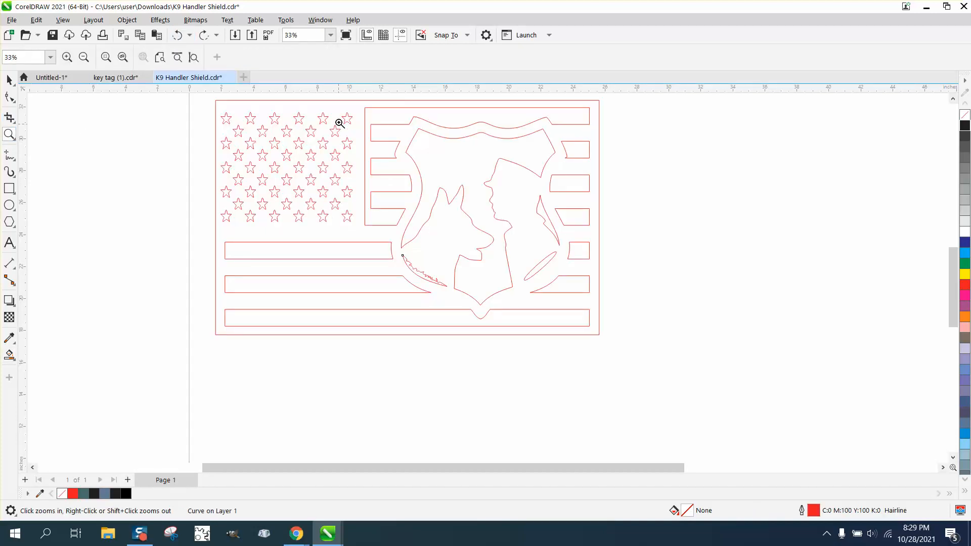
drag(340, 123, 453, 248)
click(9, 97)
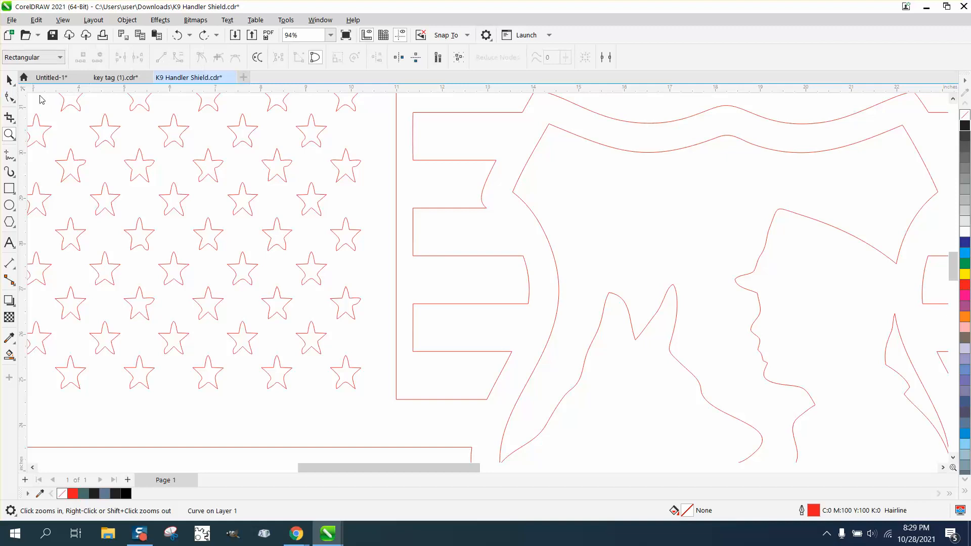
click(413, 115)
drag(400, 103, 394, 354)
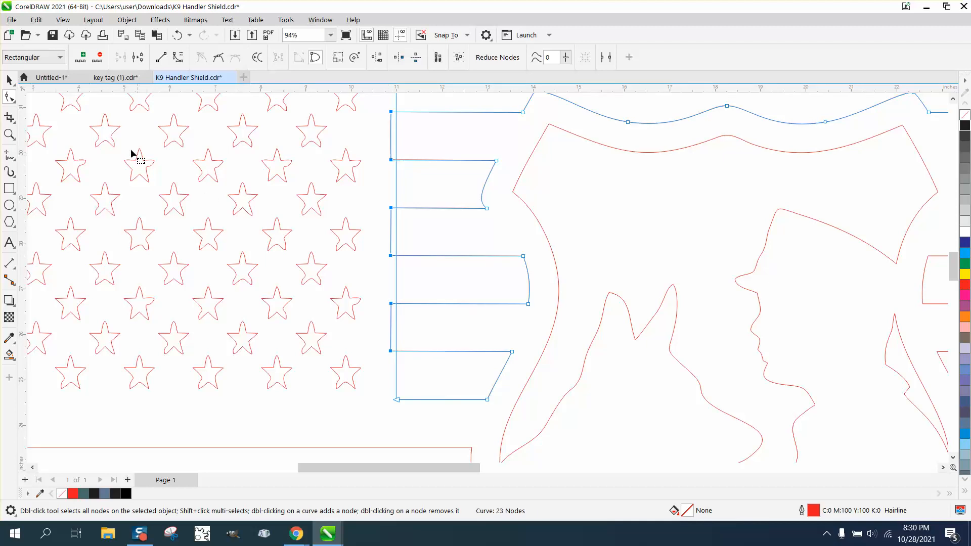
- Try removing the long vertical line's segments between the top and bottom stripes beside the star field with Virtual Segment Delete
click(17, 124)
click(45, 143)
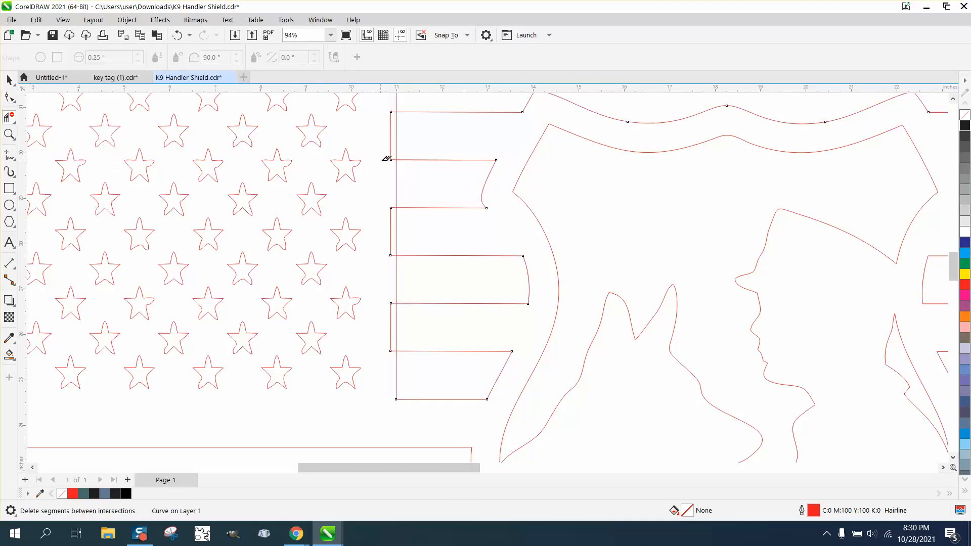
click(398, 145)
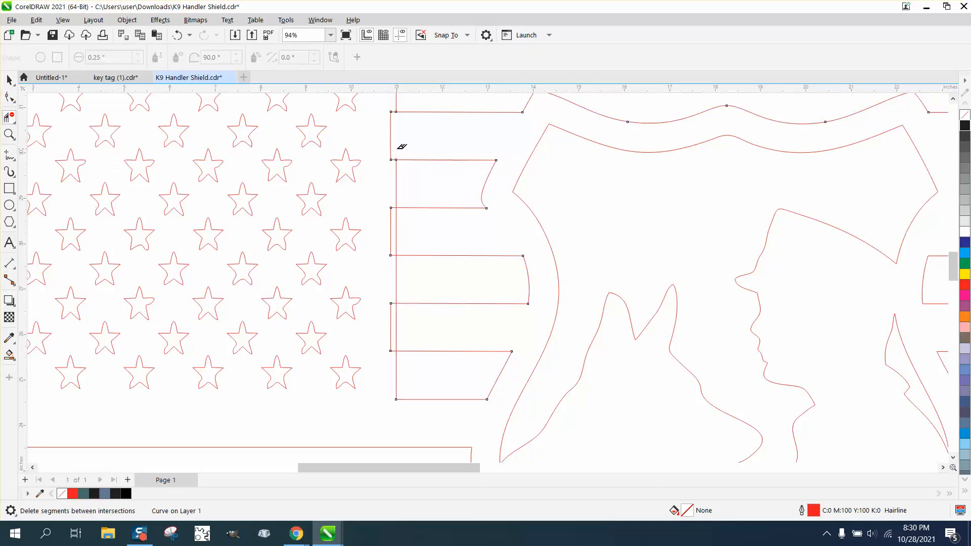
click(398, 223)
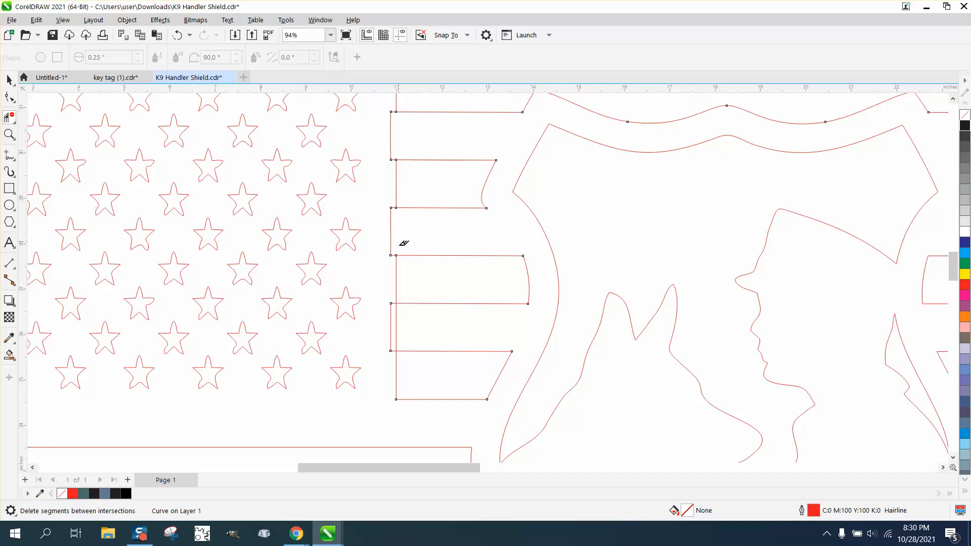
click(398, 314)
scroll(415, 273, down, 1)
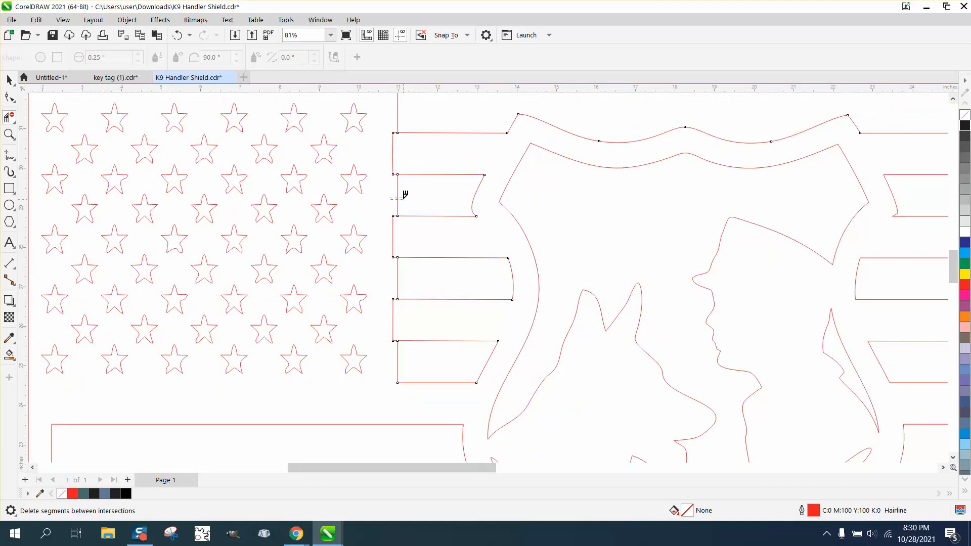
click(405, 197)
click(398, 270)
scroll(420, 316, down, 1)
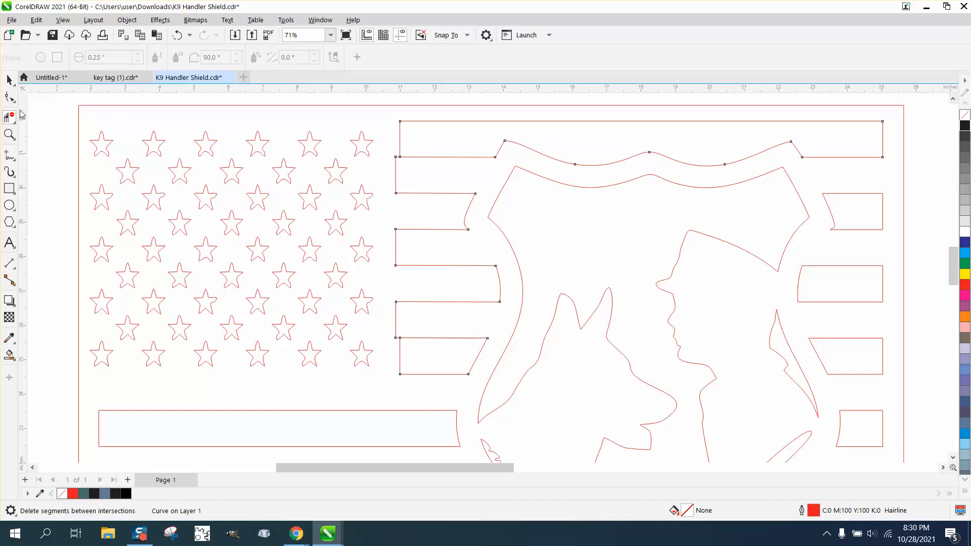
- Undo the deletions of the vertical line's segments
click(179, 36)
click(179, 37)
click(180, 37)
click(181, 36)
- Align the inner-end nodes of the stripes beside the star field with the long vertical line
click(9, 134)
drag(389, 154, 512, 392)
click(9, 97)
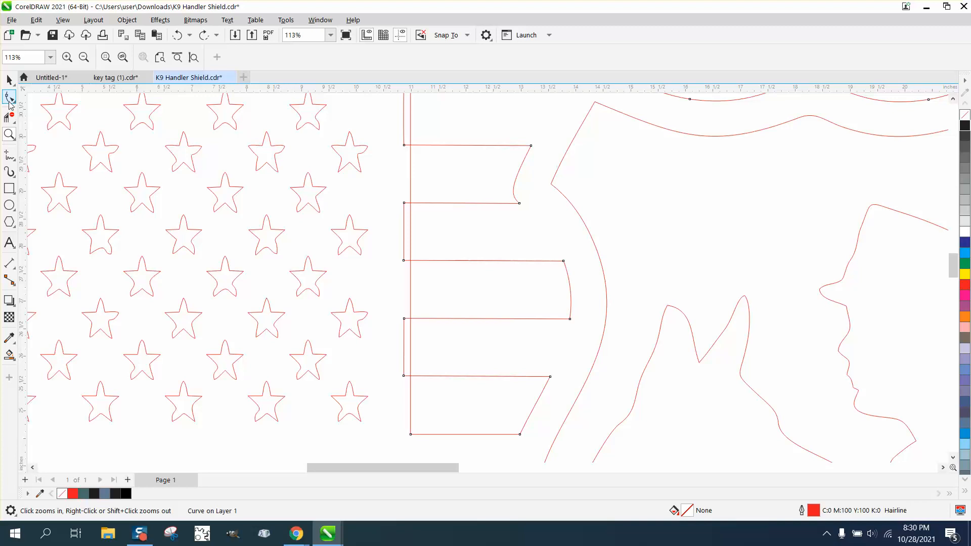
click(405, 193)
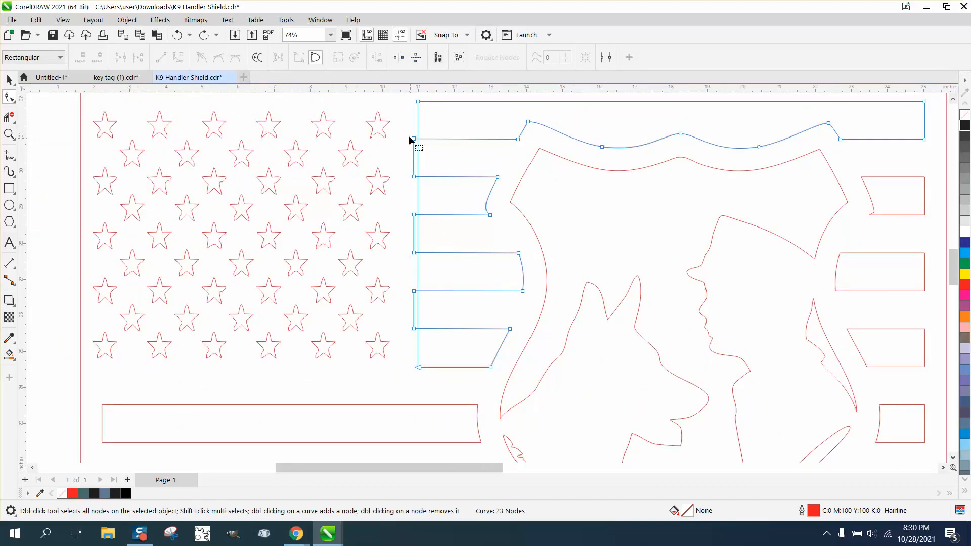
drag(410, 133, 425, 334)
- Fill the flag background black again to check the realigned stripes against the star field, and undo the fill
click(9, 117)
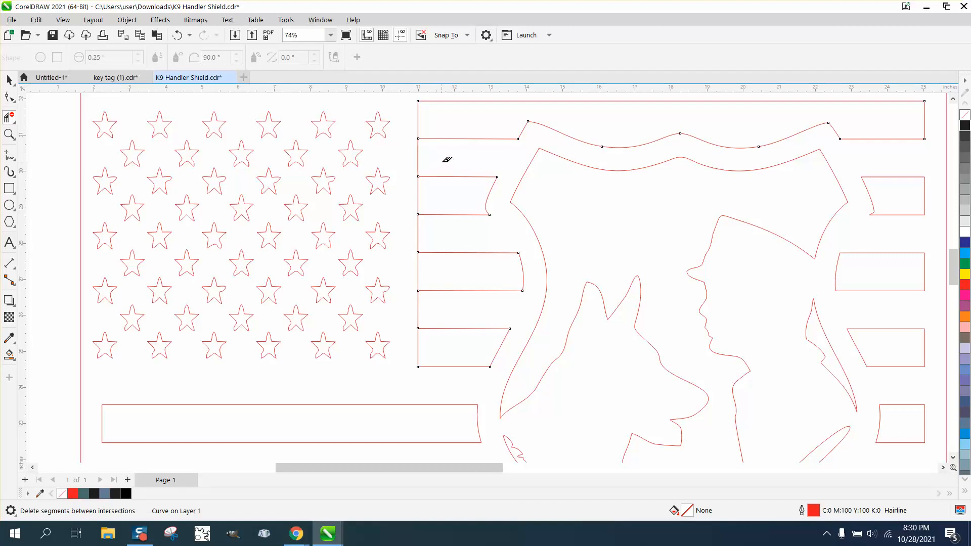
scroll(427, 178, down, 1)
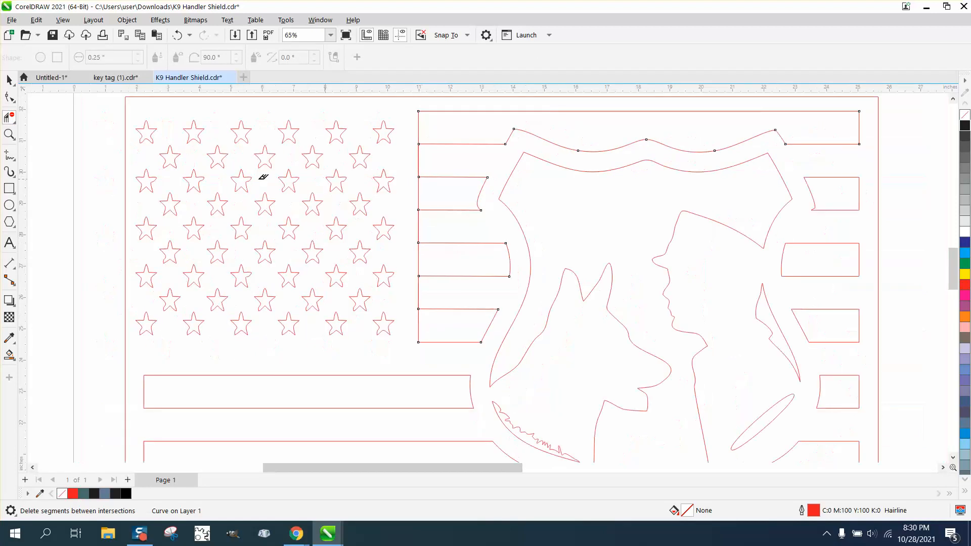
click(10, 355)
click(410, 102)
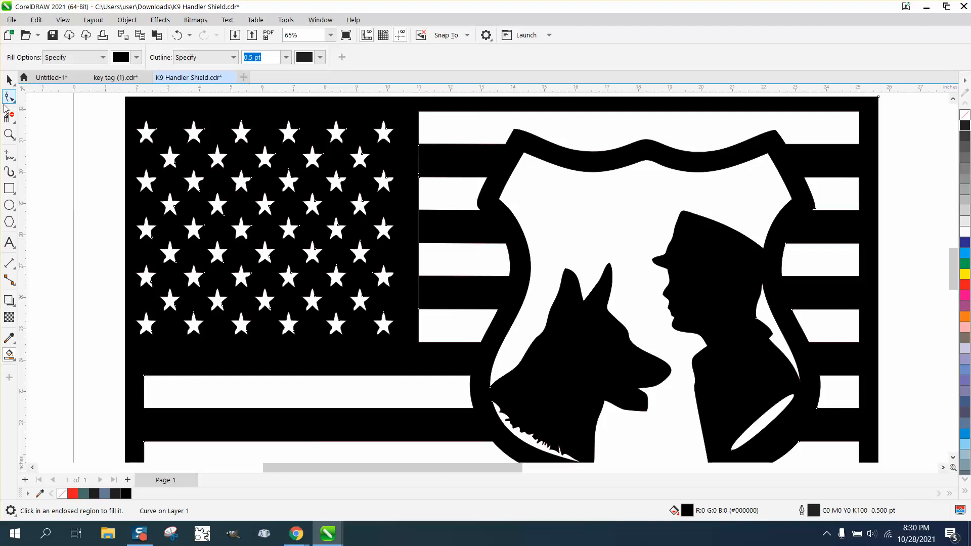
click(10, 120)
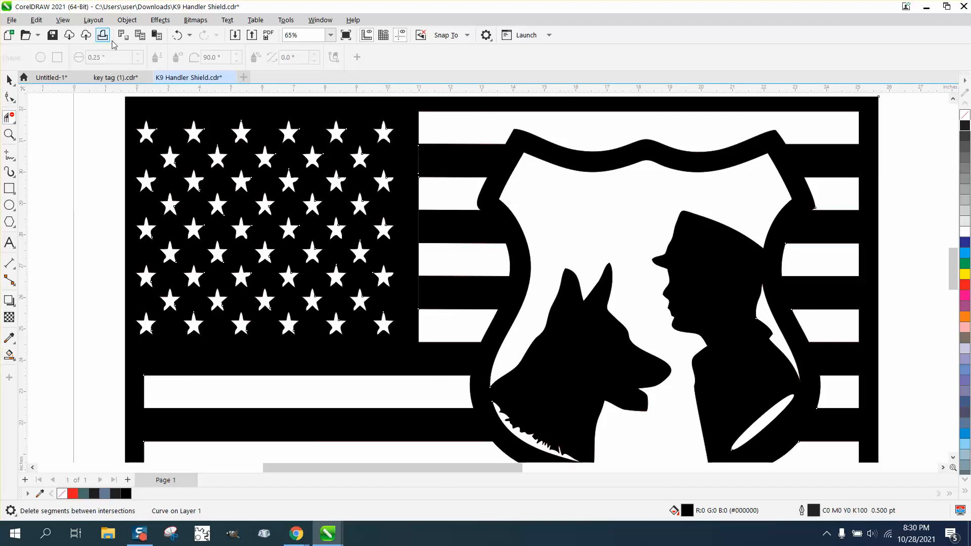
click(176, 36)
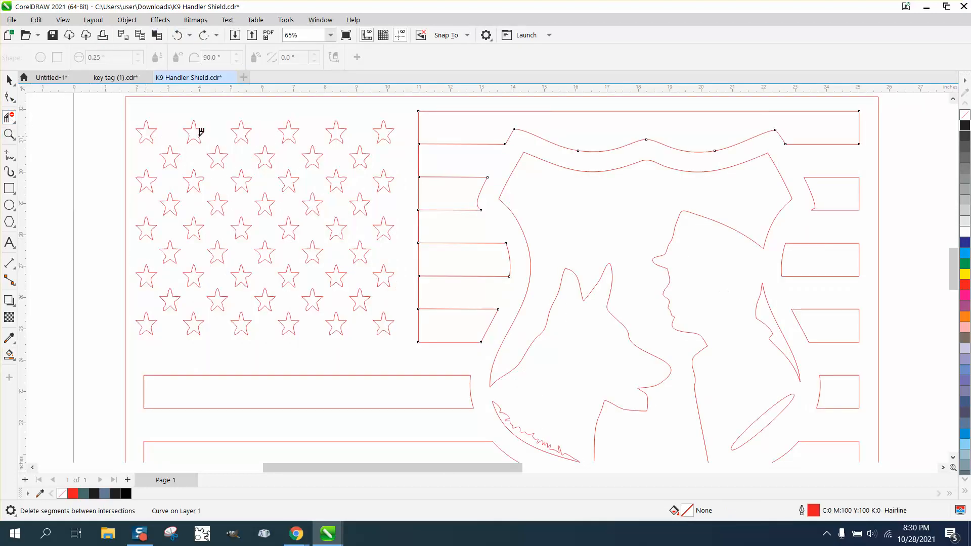
- Delete the vertical segment between the first and second stripes, then try deleting the one below the second stripe and undo that attempt
drag(426, 158, 427, 158)
drag(412, 230, 436, 229)
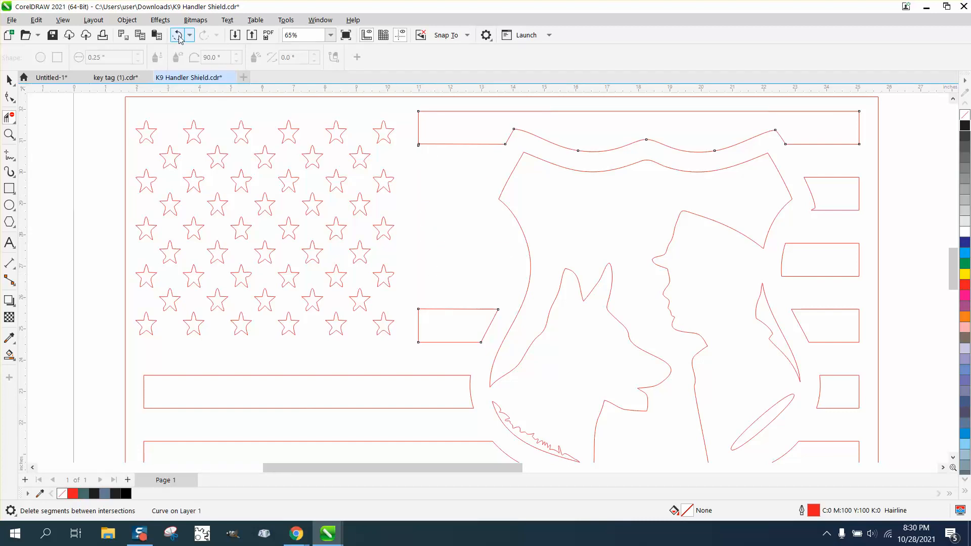
key(ctrl+z)
drag(429, 219, 416, 223)
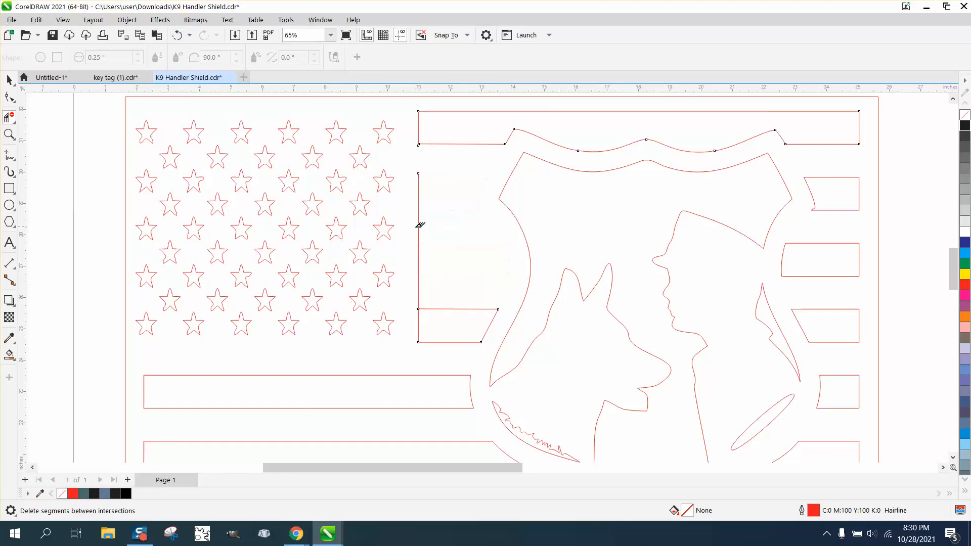
click(177, 35)
- Try to delete the short vertical line stub above the second stripe's inner corner, and undo the deletion
click(9, 134)
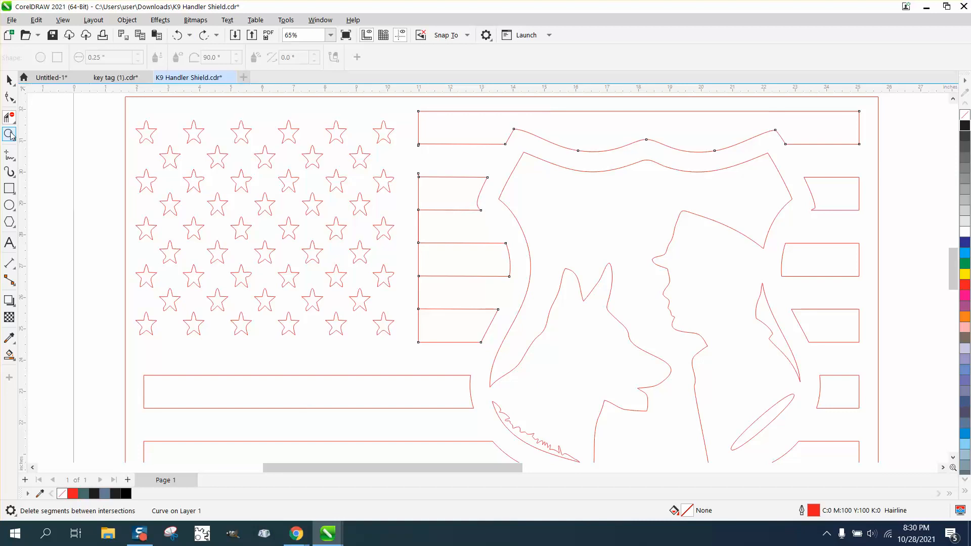
drag(411, 168, 467, 219)
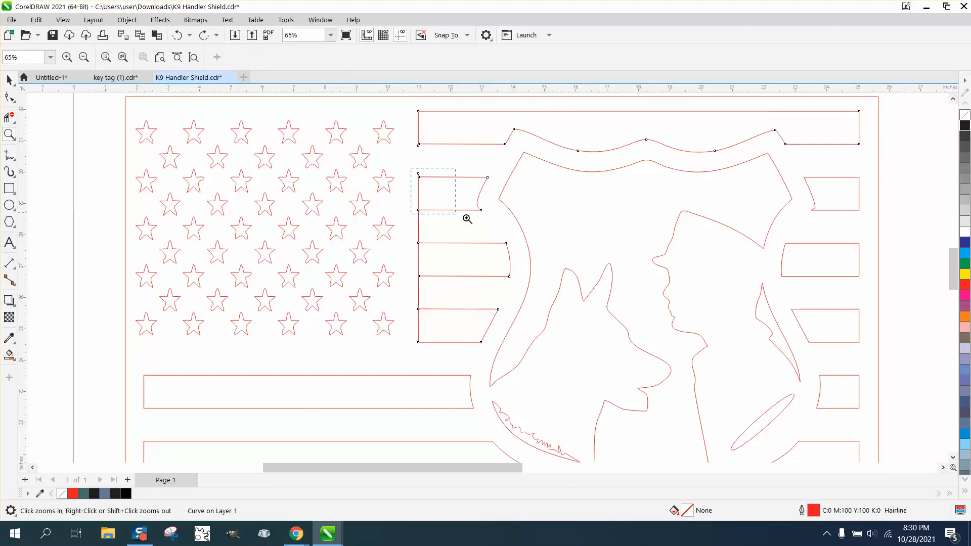
click(9, 118)
click(319, 143)
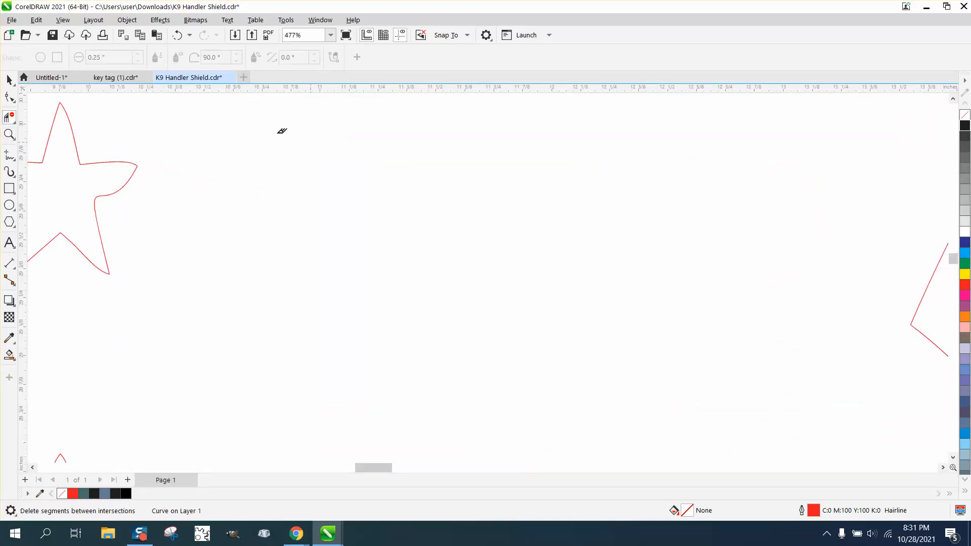
click(175, 35)
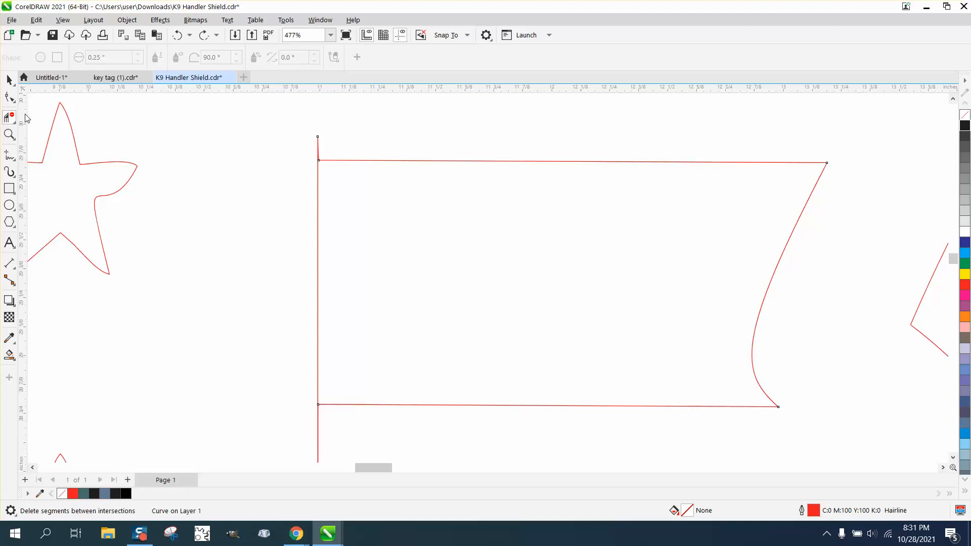
- Delete the nodes of the vertical stub above the second stripe so that the stripe's inner end is open
click(9, 97)
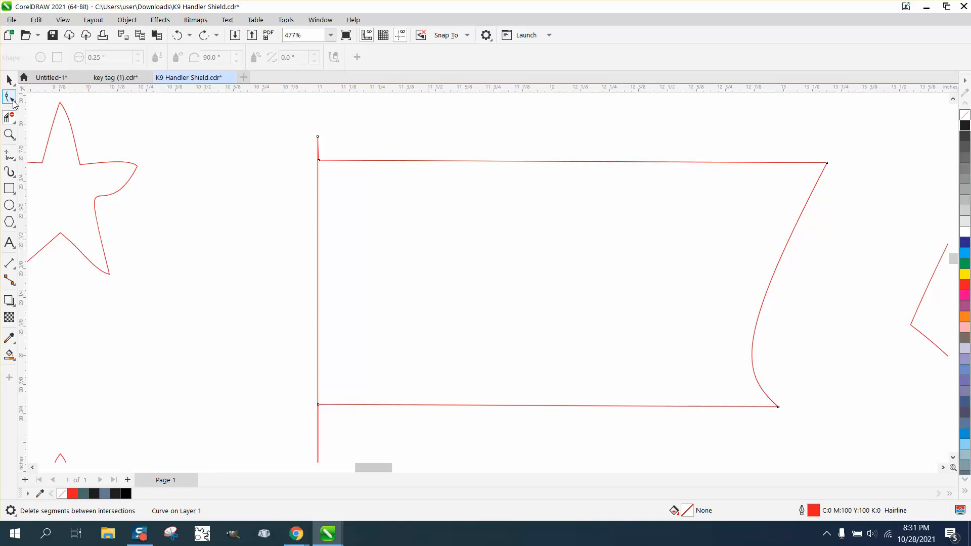
click(319, 161)
click(319, 137)
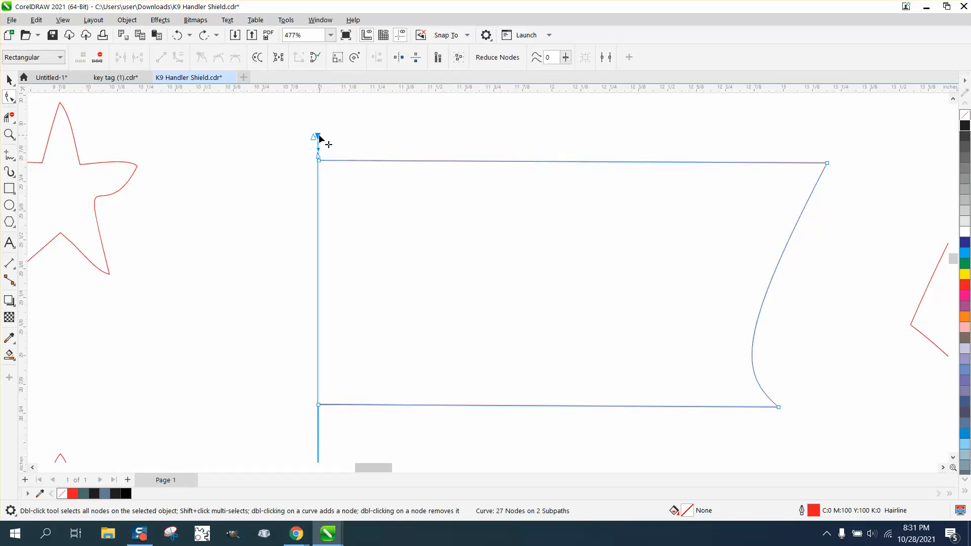
key(Delete)
click(320, 138)
key(Delete)
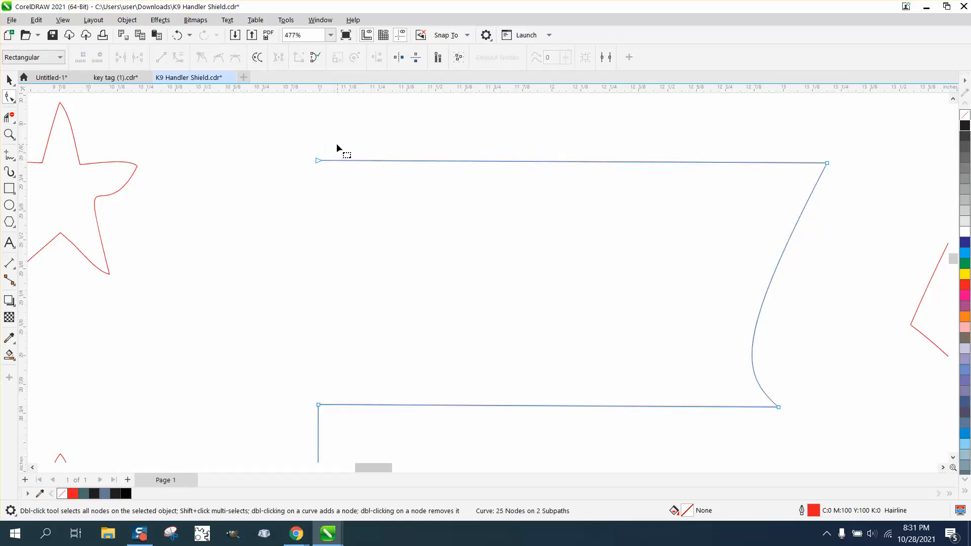
- Delete the leftover stub nodes below the inner corner of the first stripe
scroll(248, 144, down, 6)
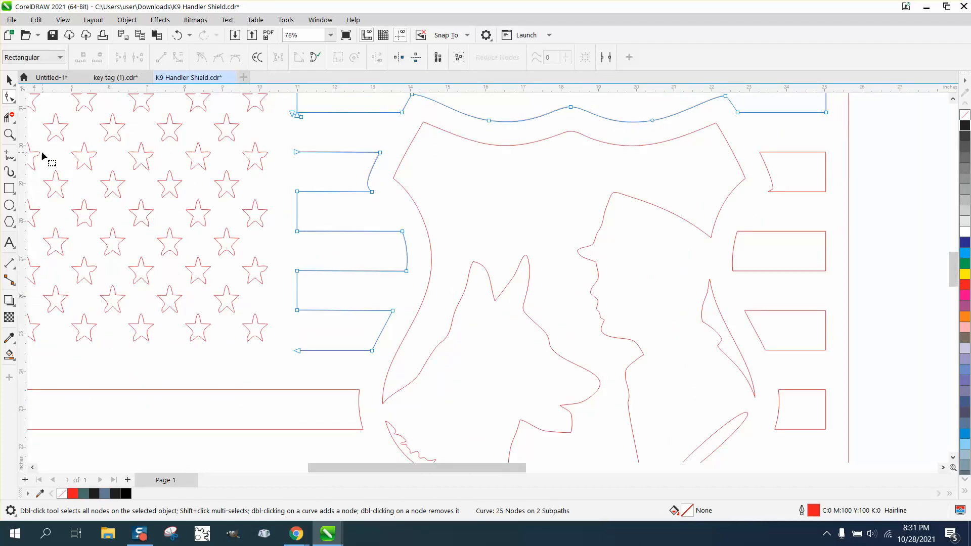
click(9, 134)
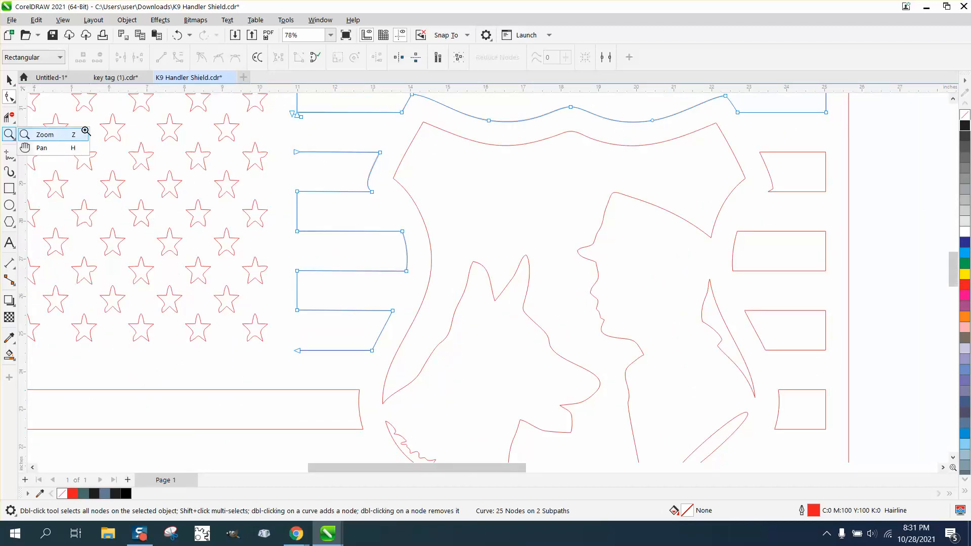
click(81, 134)
drag(292, 101, 354, 154)
click(9, 97)
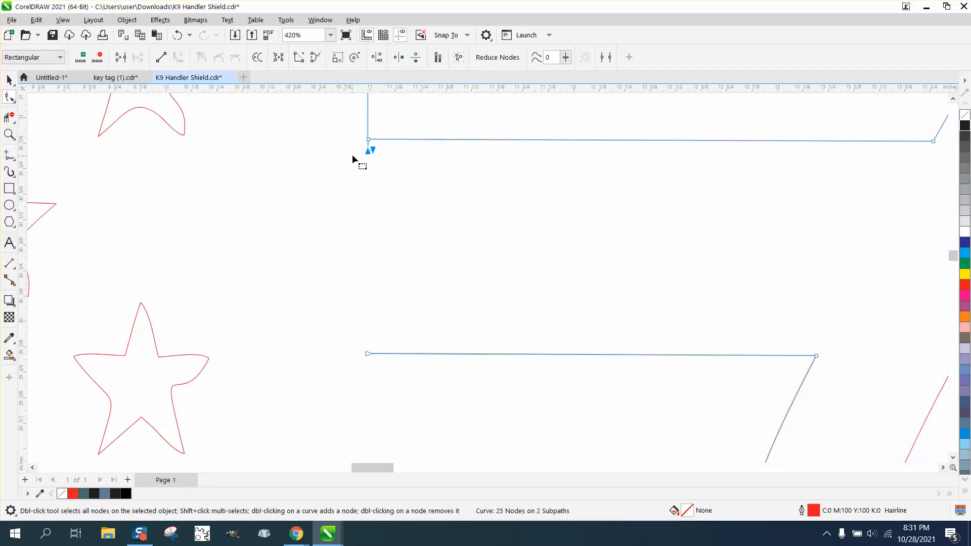
key(Delete)
- Break apart the inner-end nodes linking the second and third stripes and delete the vertical segment between them
scroll(398, 200, down, 2)
scroll(397, 200, down, 2)
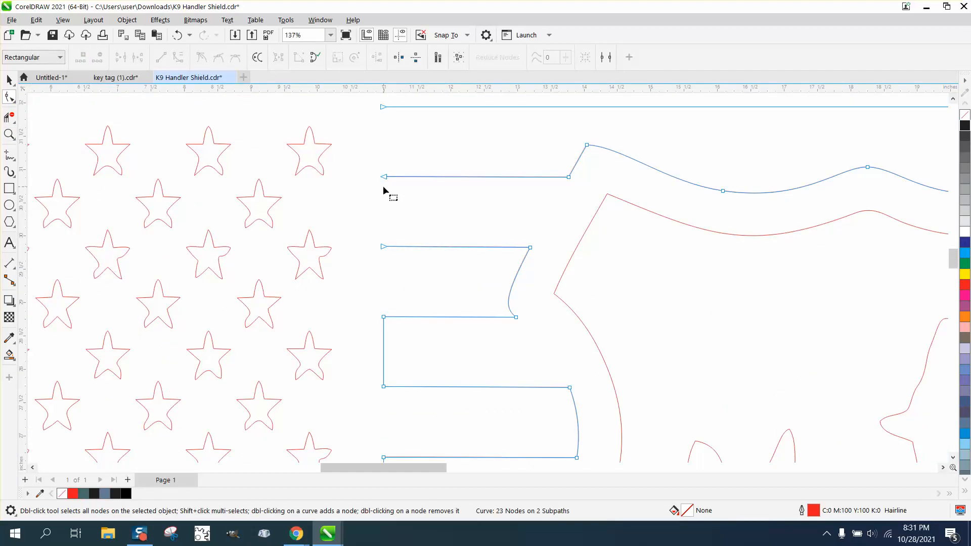
click(384, 319)
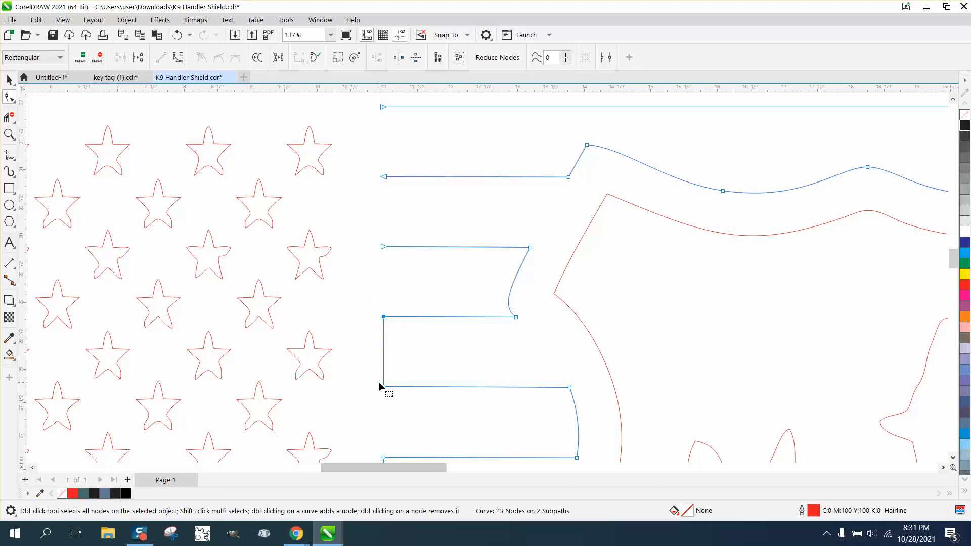
drag(367, 305, 400, 399)
right_click(384, 387)
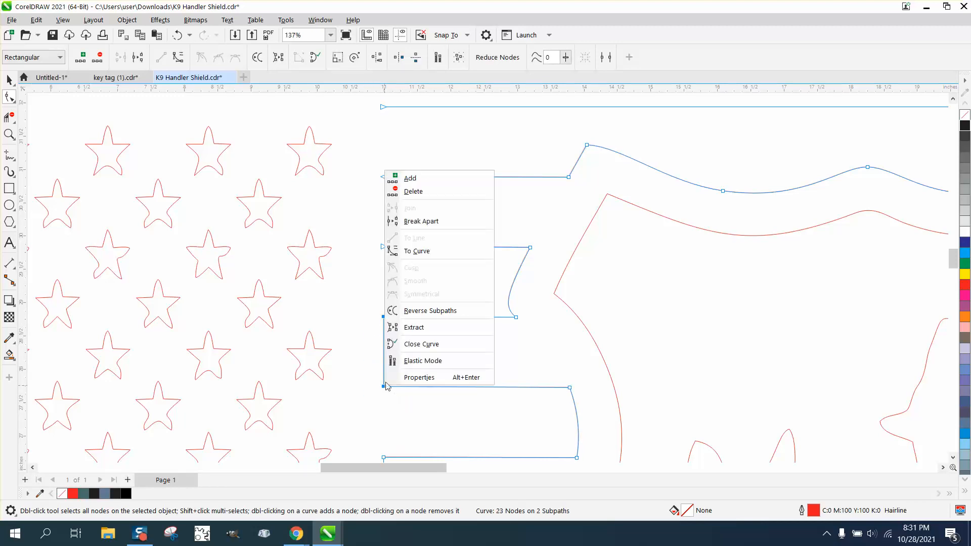
click(424, 223)
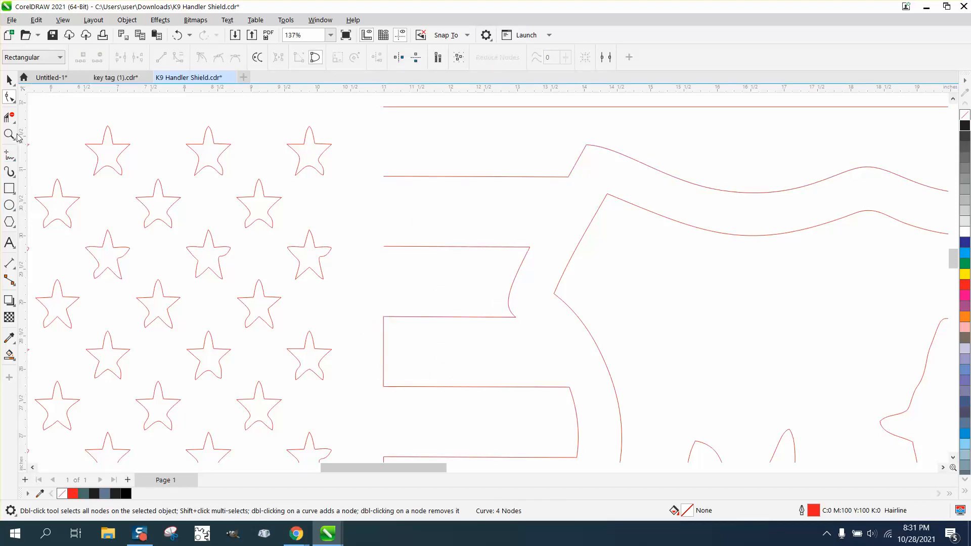
click(9, 117)
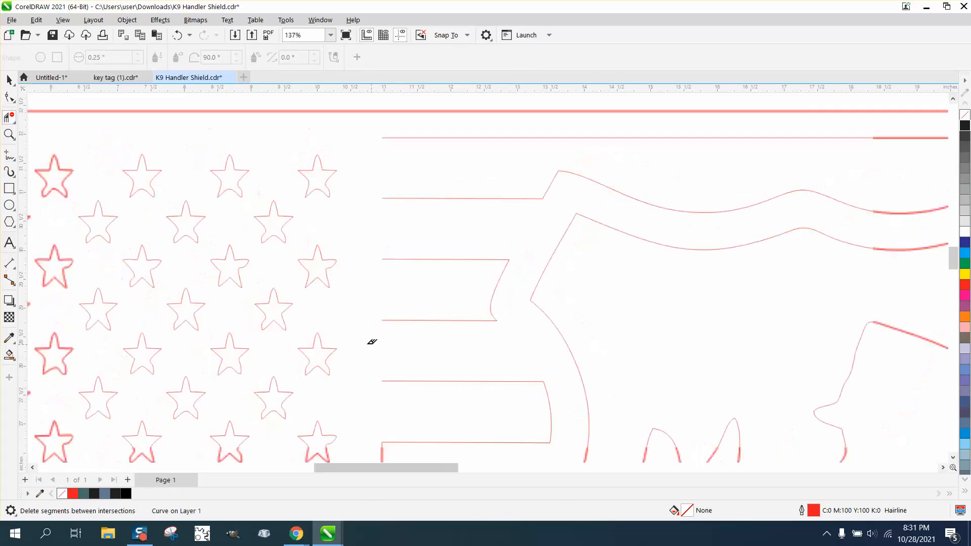
- Try to delete the vertical segment between the third and fourth stripes, and undo the deletion
scroll(367, 334, down, 4)
click(371, 408)
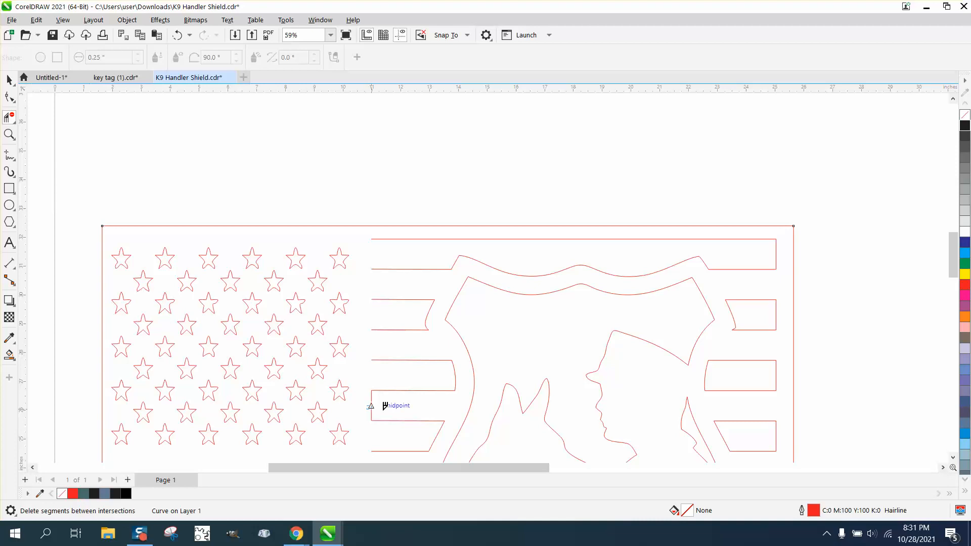
click(177, 35)
- Break apart the inner-end nodes linking the third and fourth stripes and delete the vertical segment between them
click(9, 134)
drag(363, 376, 430, 431)
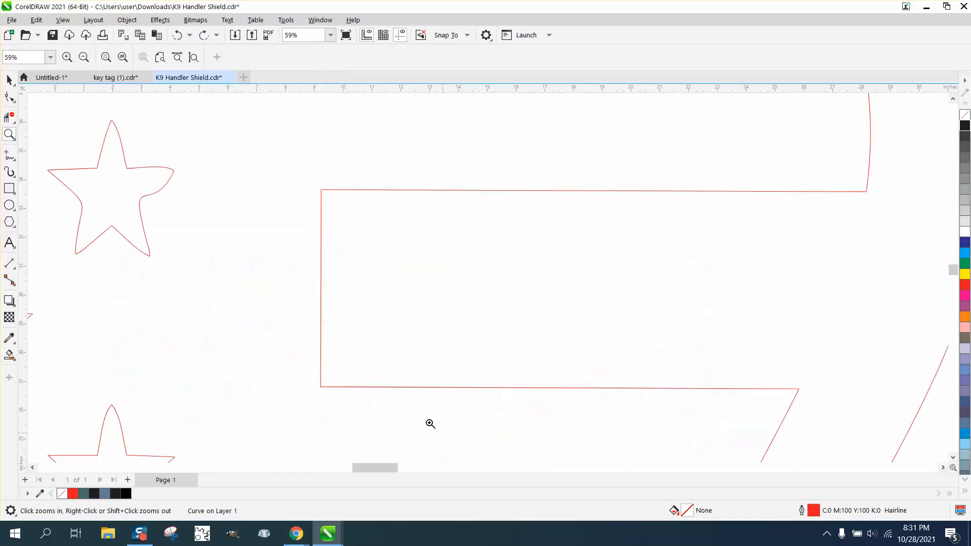
click(10, 97)
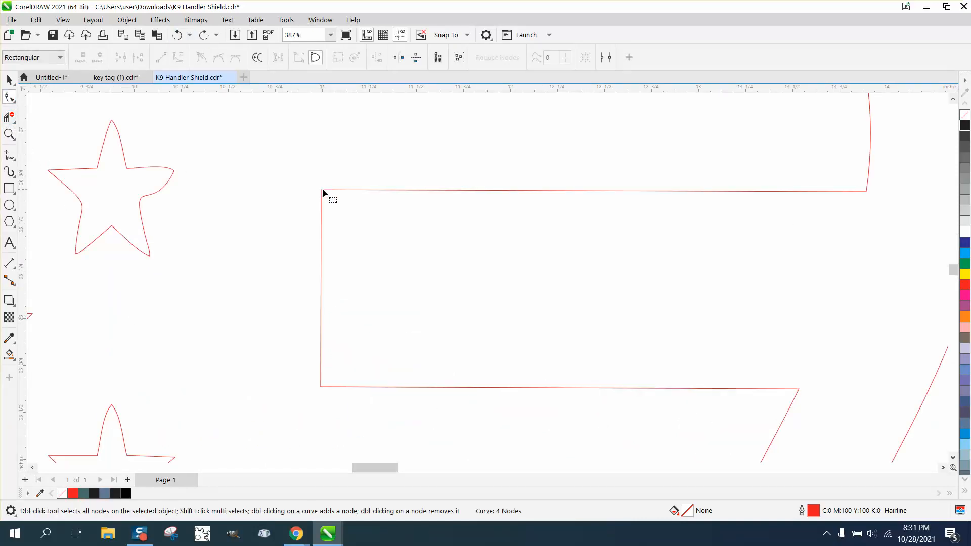
click(322, 189)
drag(341, 402, 341, 401)
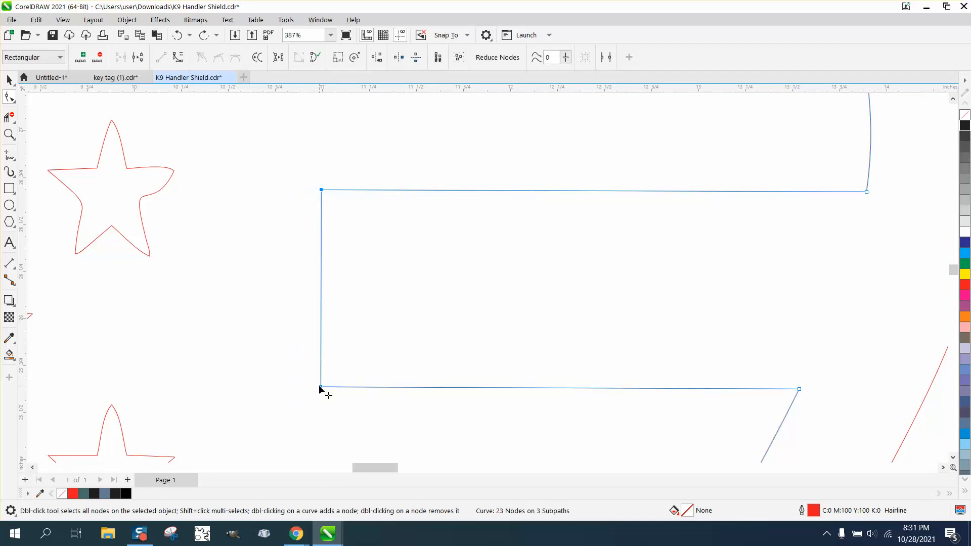
right_click(319, 384)
click(352, 221)
click(9, 117)
click(321, 279)
- Draw a 2-point vertical line along the open stripe ends, from the first stripe's upper edge to the fourth stripe's lower edge
scroll(303, 314, down, 2)
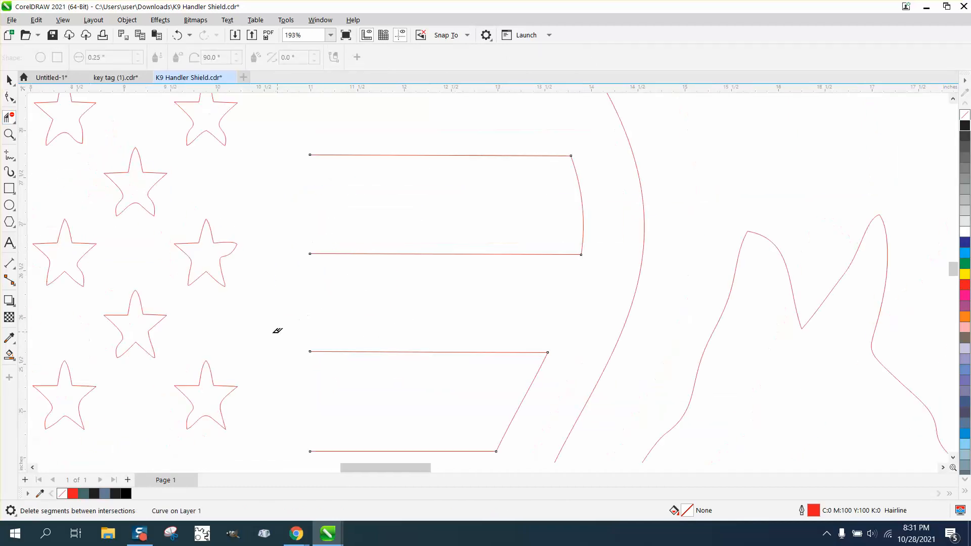
scroll(278, 330, down, 3)
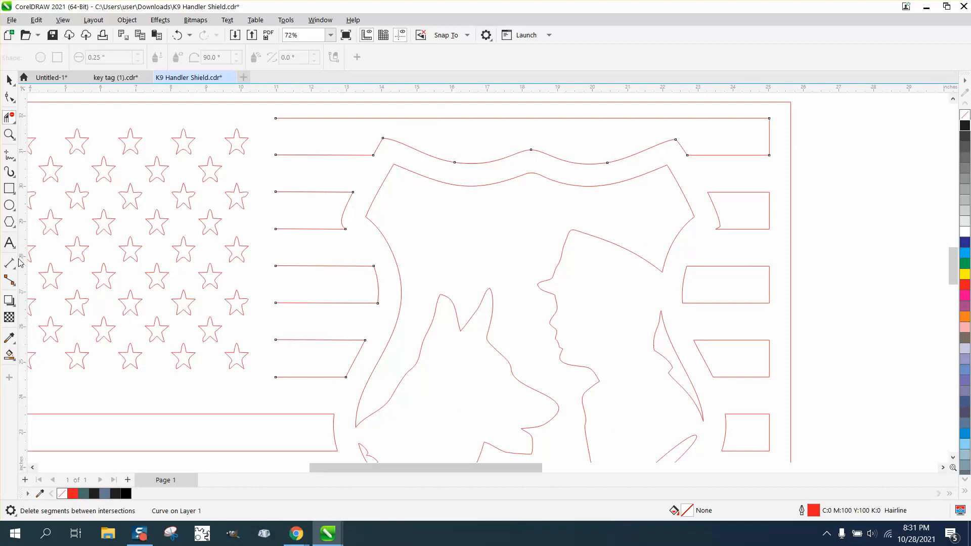
click(17, 160)
click(51, 169)
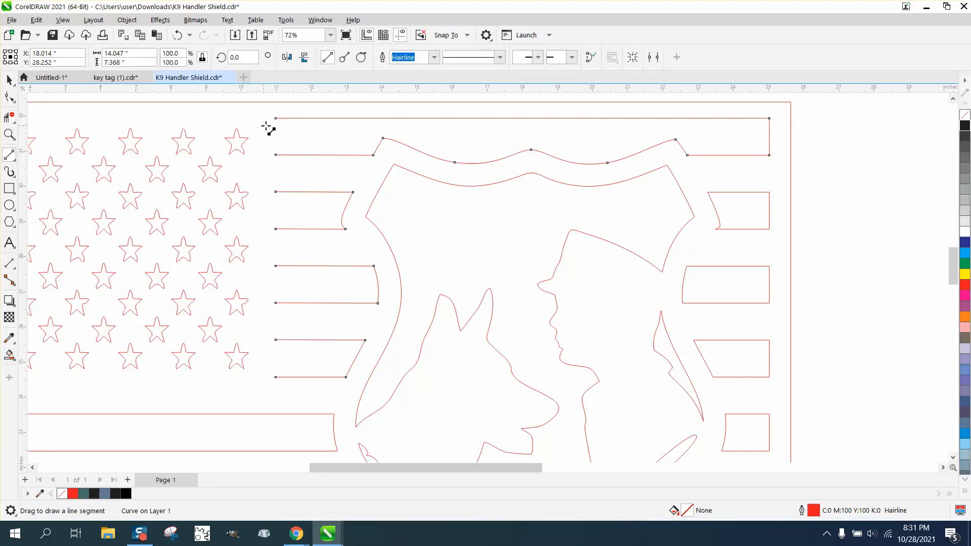
drag(275, 118, 276, 377)
- Try to delete the new line's segment between the first and second stripes, and undo both the deletion and the line
click(9, 118)
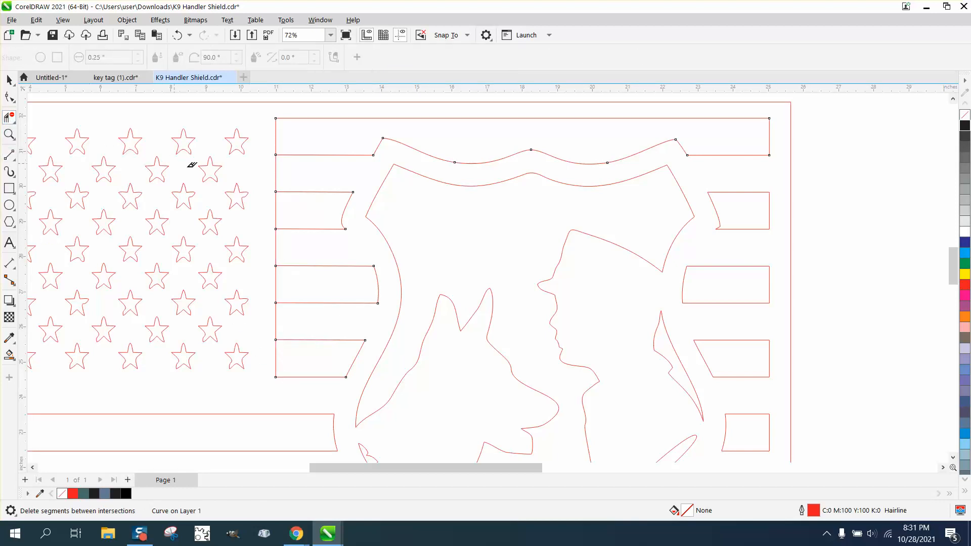
click(273, 173)
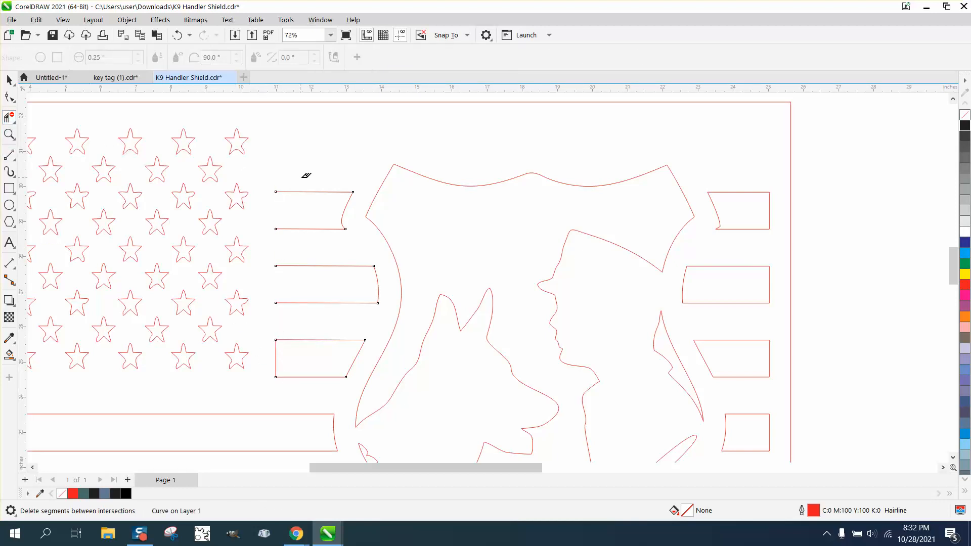
click(177, 34)
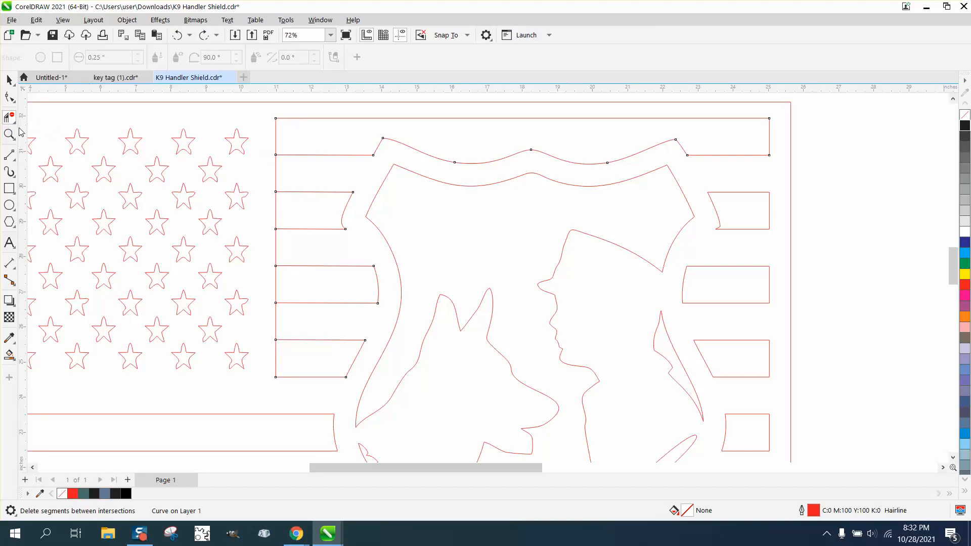
click(9, 97)
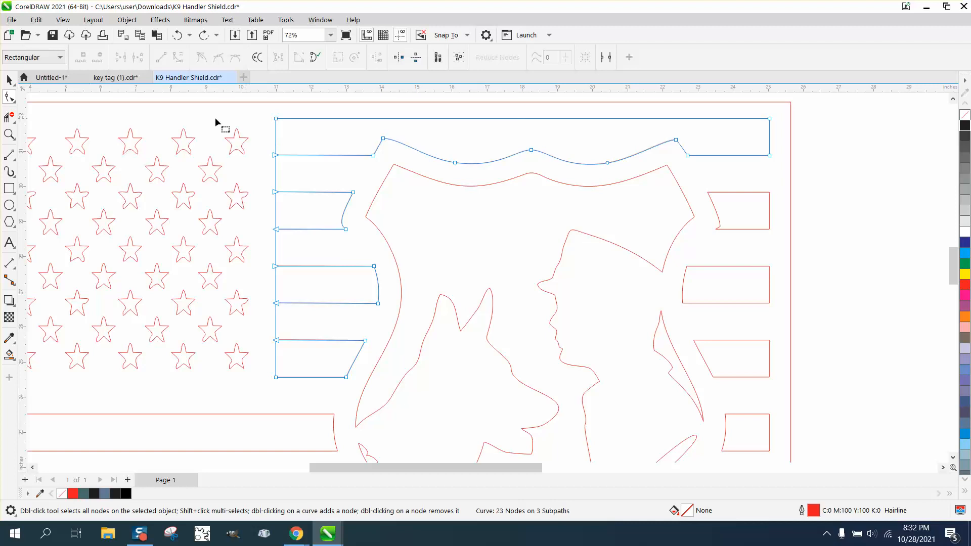
click(178, 37)
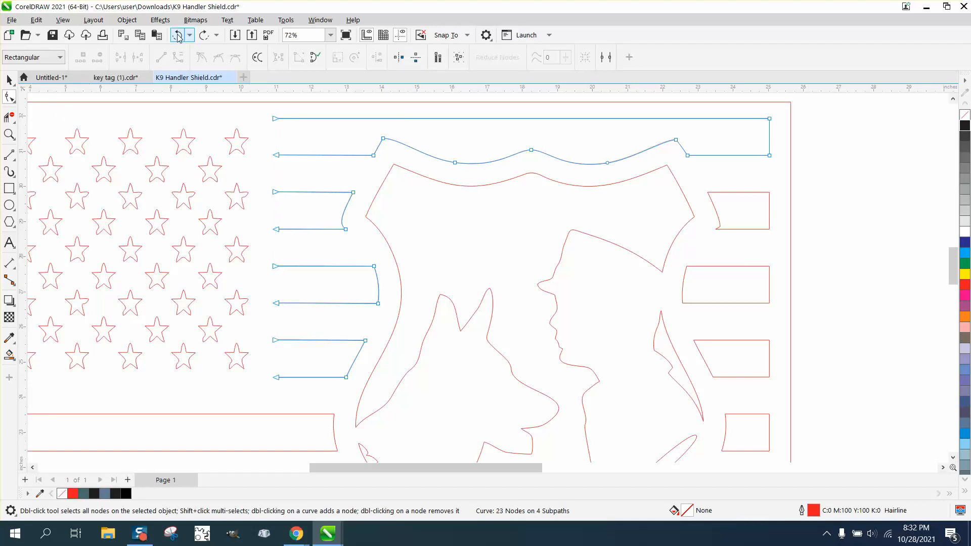
- Draw a 2-point vertical line about 7.37 in long across the four stripes, slightly inside their open ends
click(16, 161)
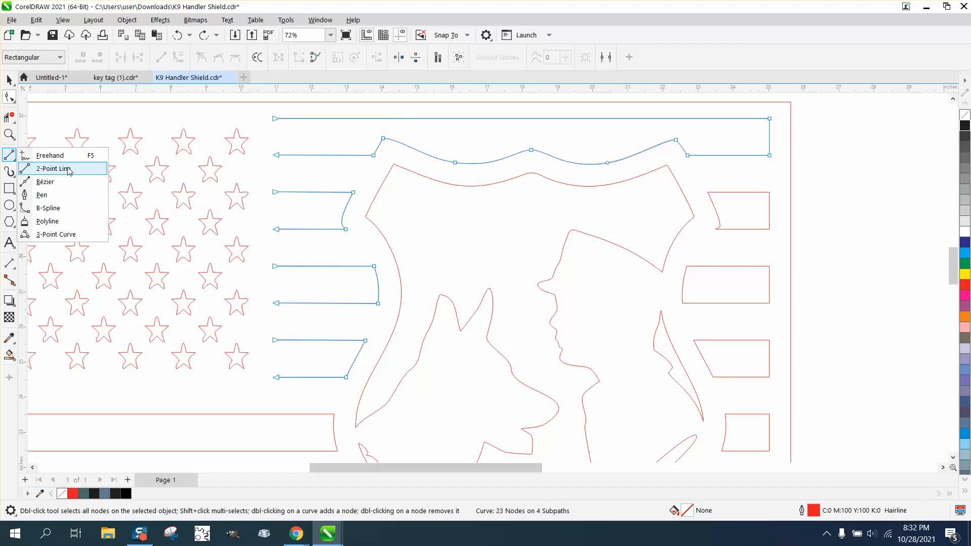
click(88, 169)
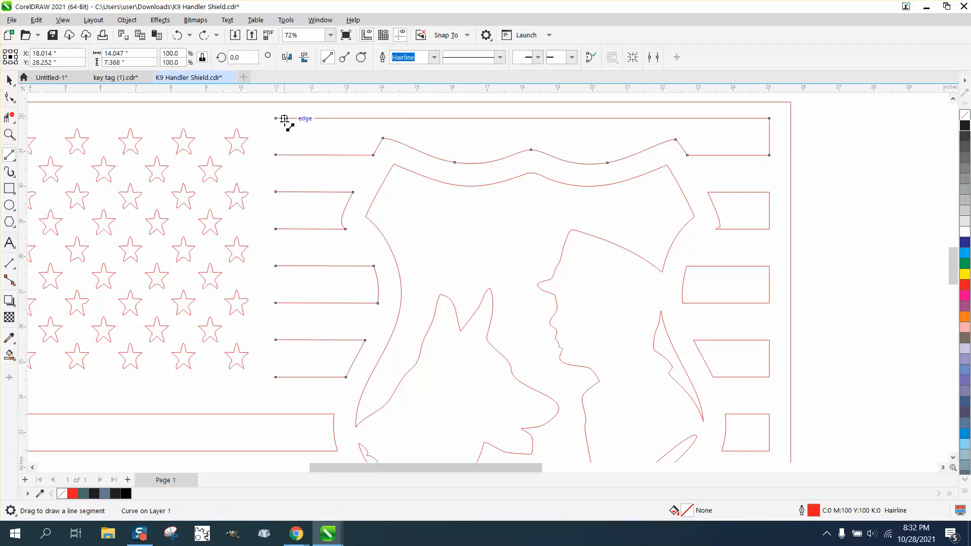
drag(285, 119, 286, 378)
- Delete the new vertical line's segments in the three gaps between the four stripes
click(9, 118)
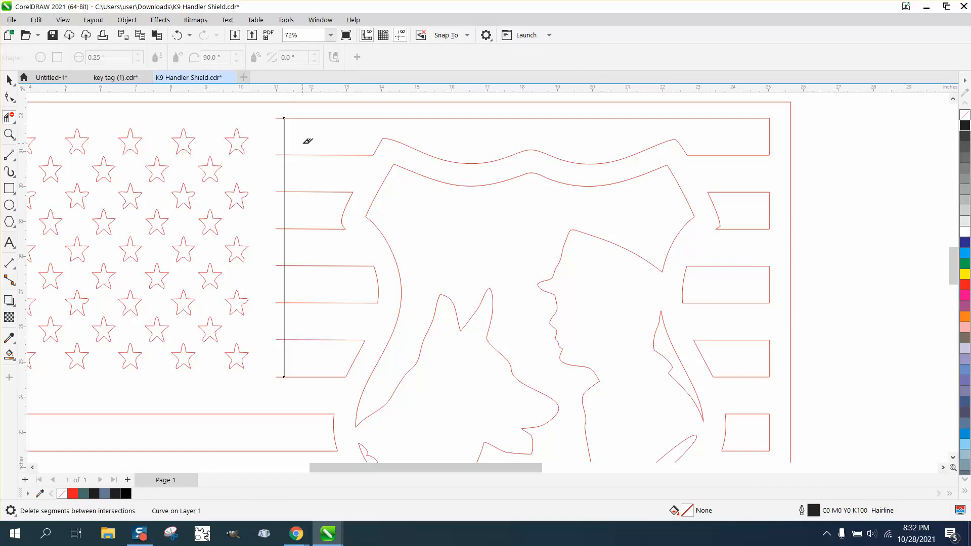
drag(281, 167, 308, 172)
drag(274, 251, 307, 248)
drag(278, 326, 309, 324)
- Trim off the stripe edges that stick out past the vertical line toward the star field
click(281, 118)
click(279, 192)
click(280, 228)
click(279, 265)
- Smart-fill the flag background black with a 0.5 pt outline and move the filled shape to the right of the outline artwork
scroll(281, 319, down, 3)
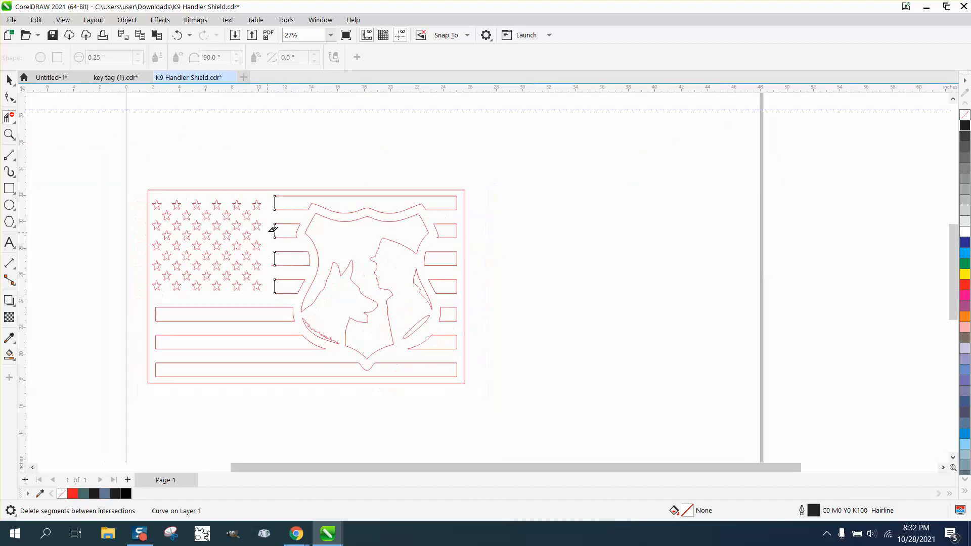
key(space)
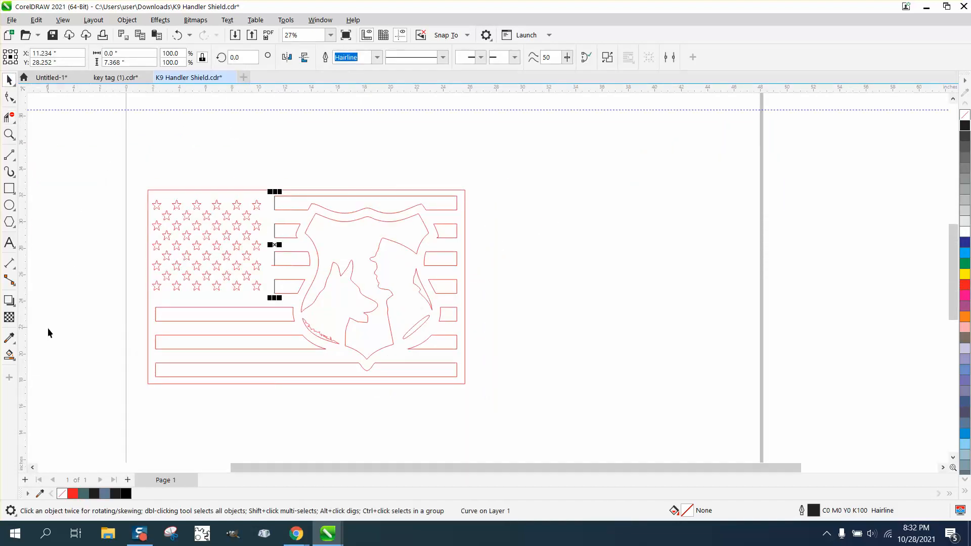
click(9, 354)
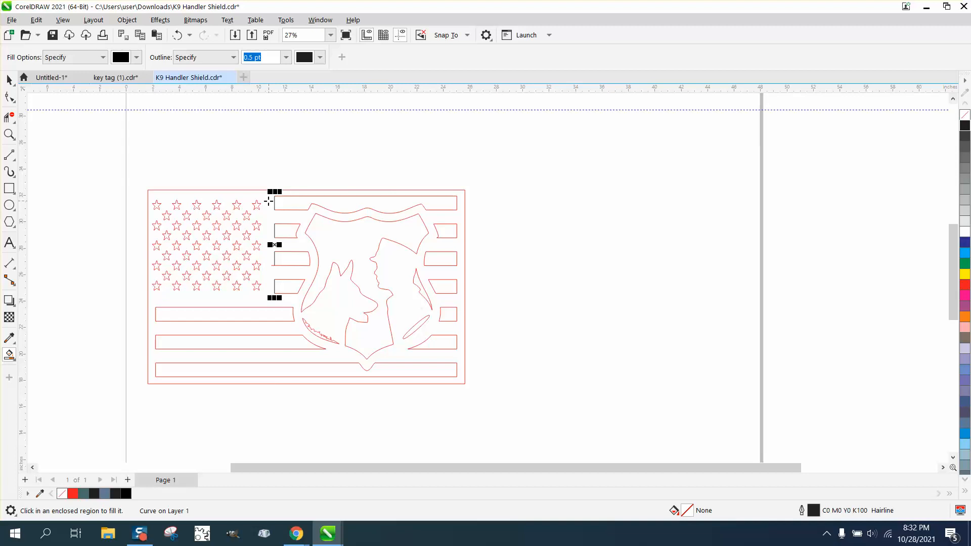
click(268, 201)
click(9, 80)
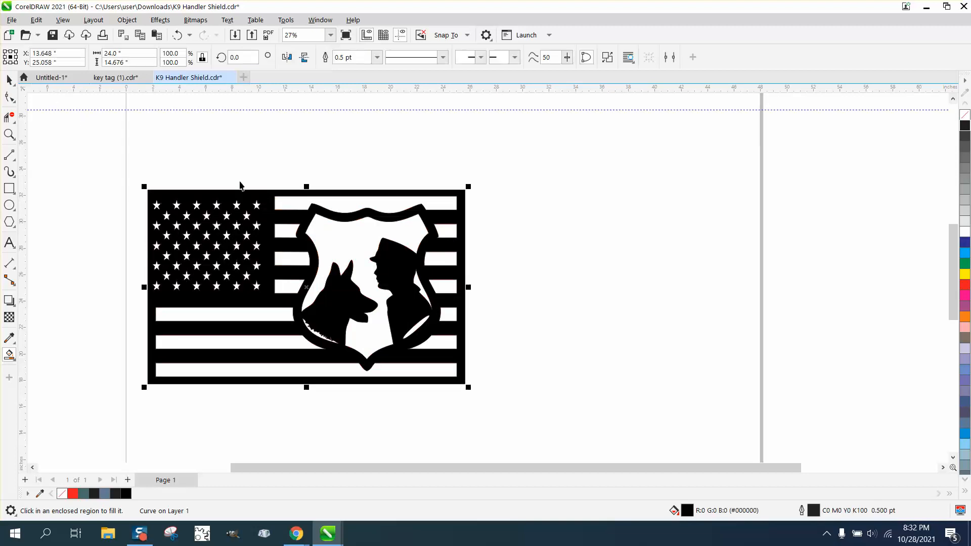
drag(291, 250, 617, 242)
click(586, 164)
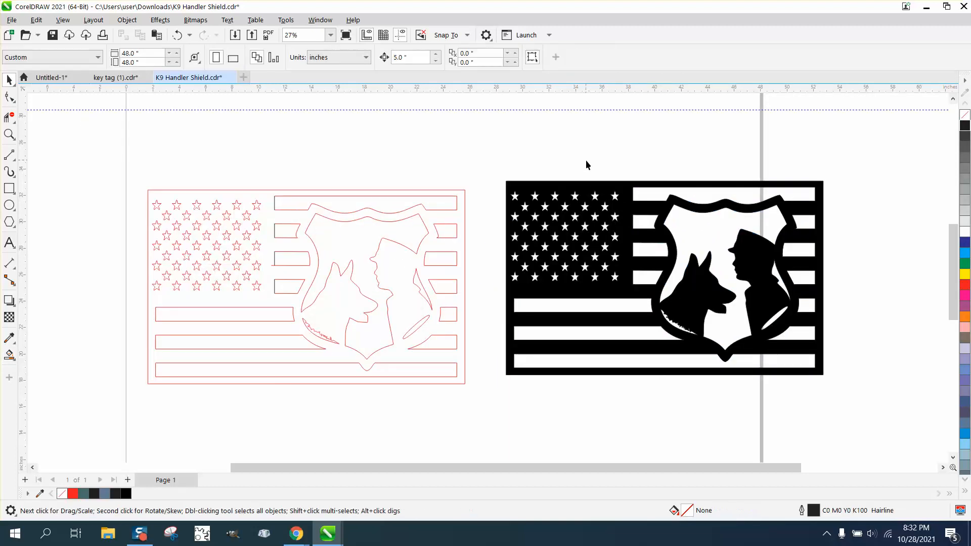
- Remove the fill from the black flag copy and give it a red hairline outline
click(627, 212)
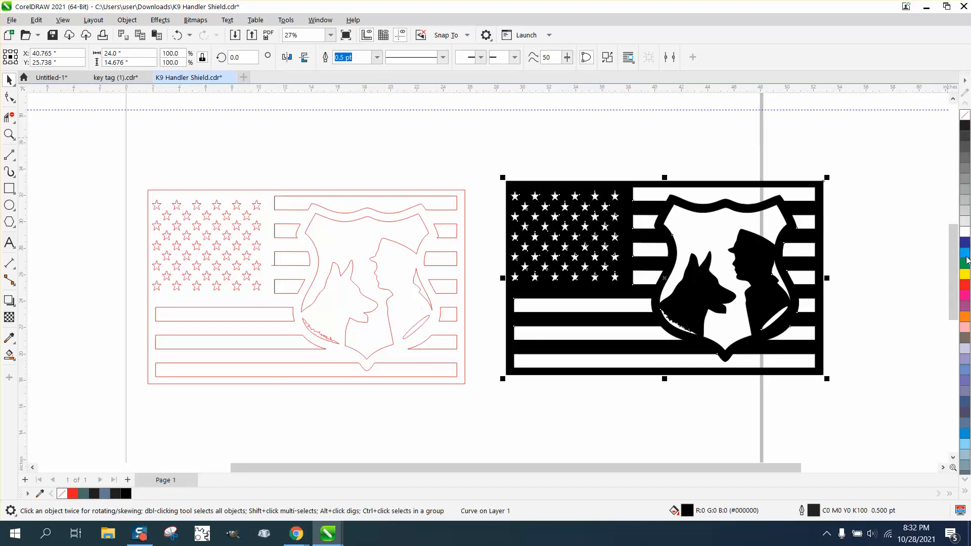
click(967, 119)
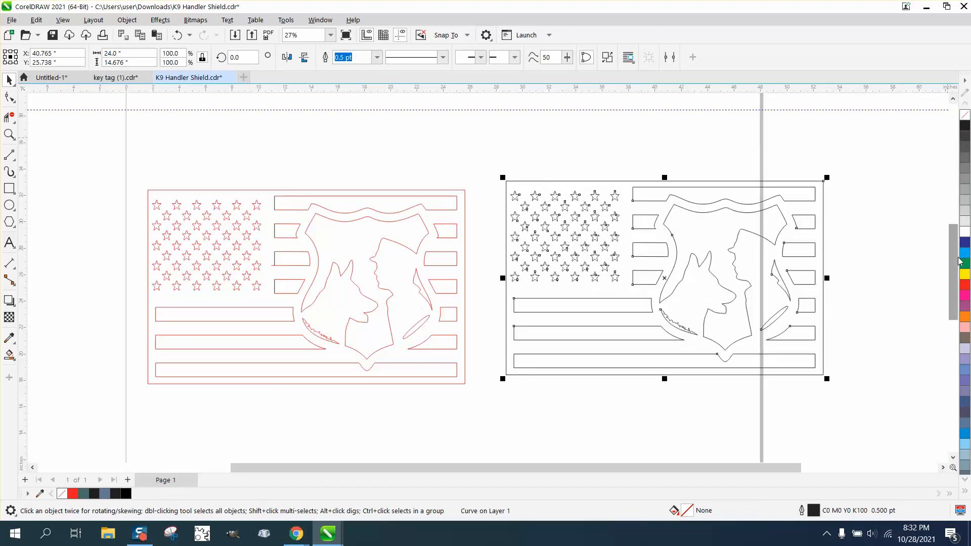
right_click(965, 285)
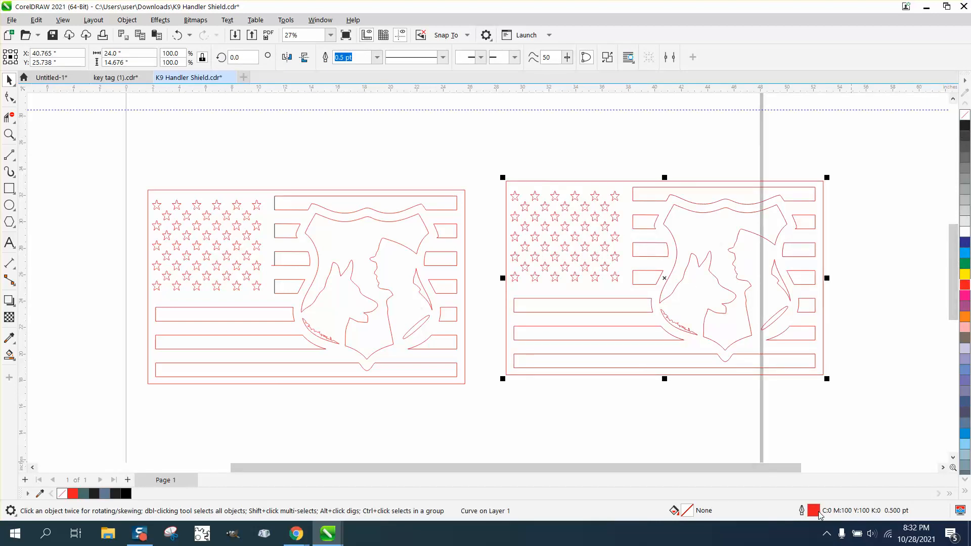
click(377, 57)
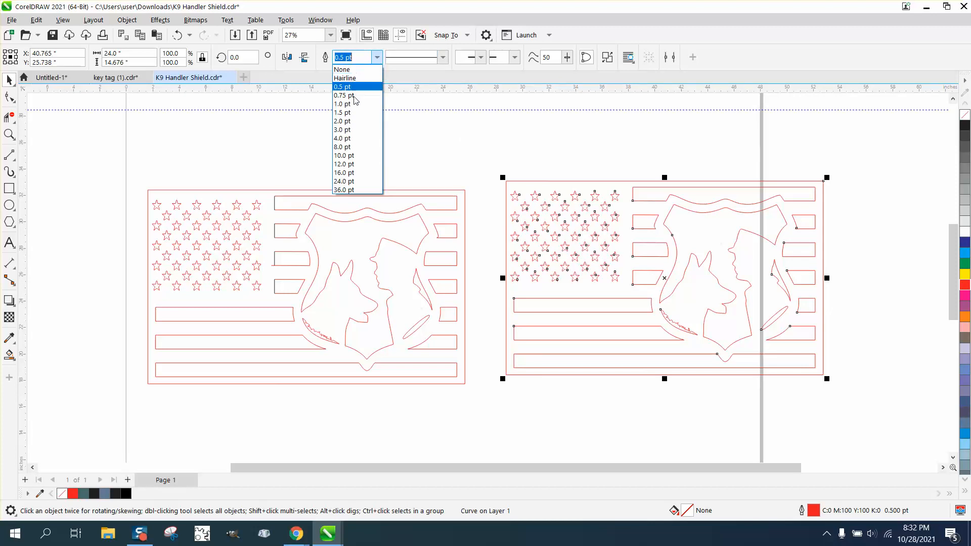
click(351, 79)
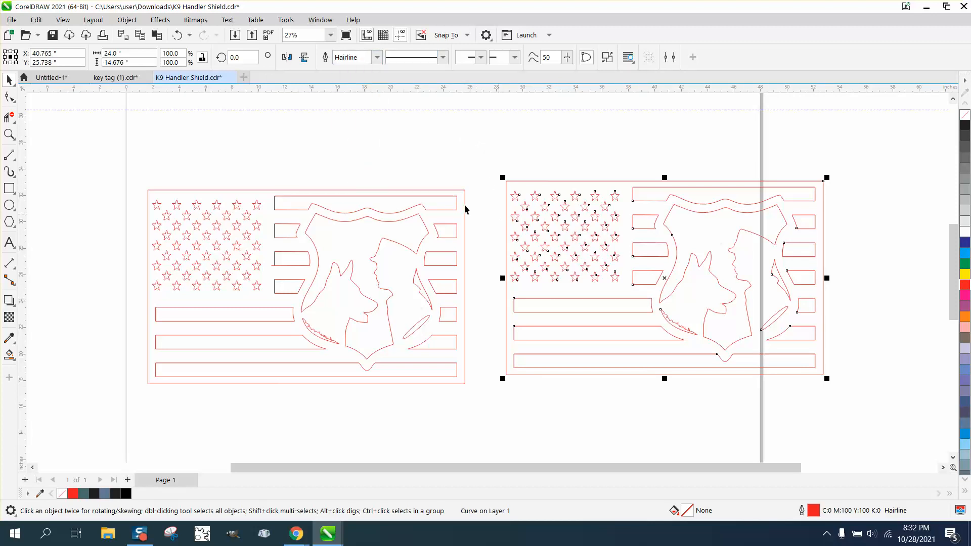
- Inspect the jagged fur sliver beside the dog's neck up close and the flag copy's curve nodes for clean cut lines
click(9, 134)
drag(647, 304, 738, 354)
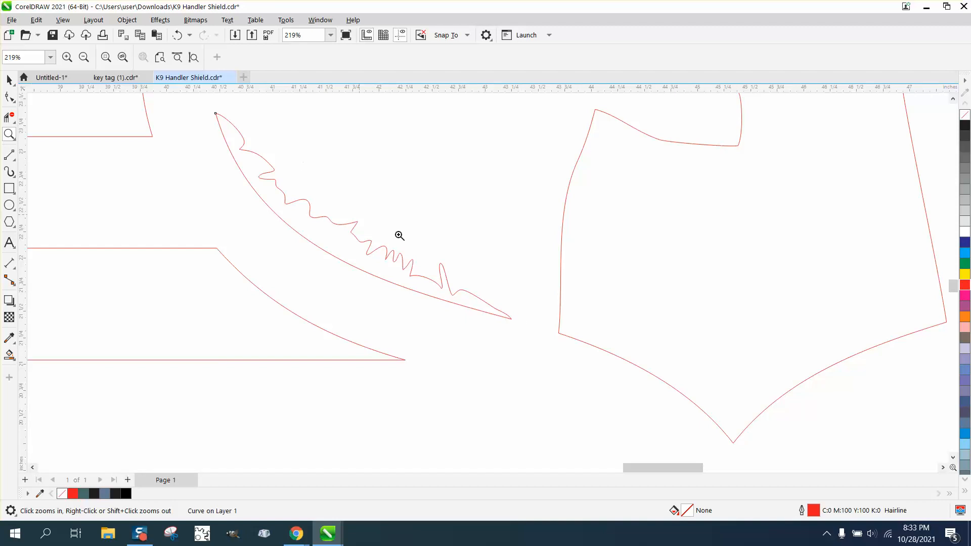
scroll(468, 263, down, 1)
scroll(468, 264, down, 2)
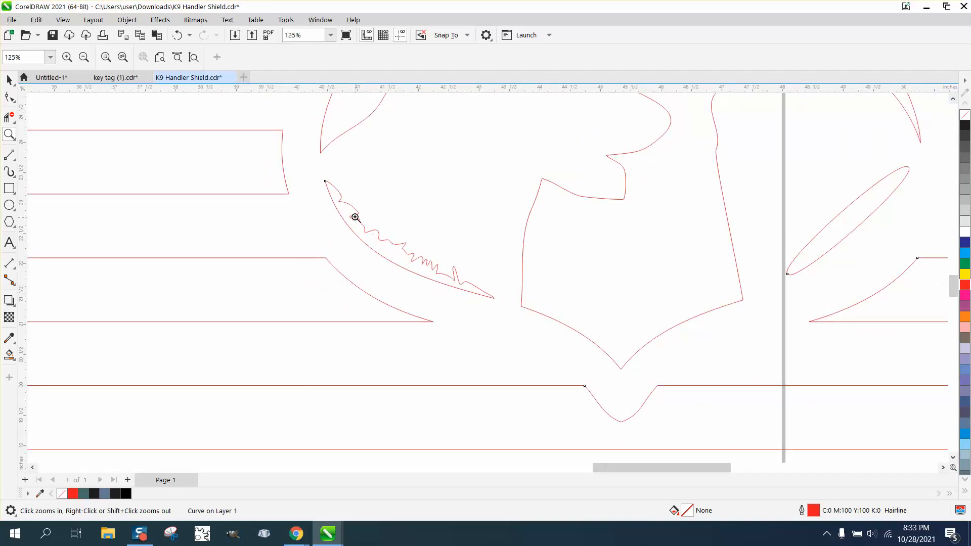
scroll(443, 262, down, 1)
scroll(443, 262, down, 4)
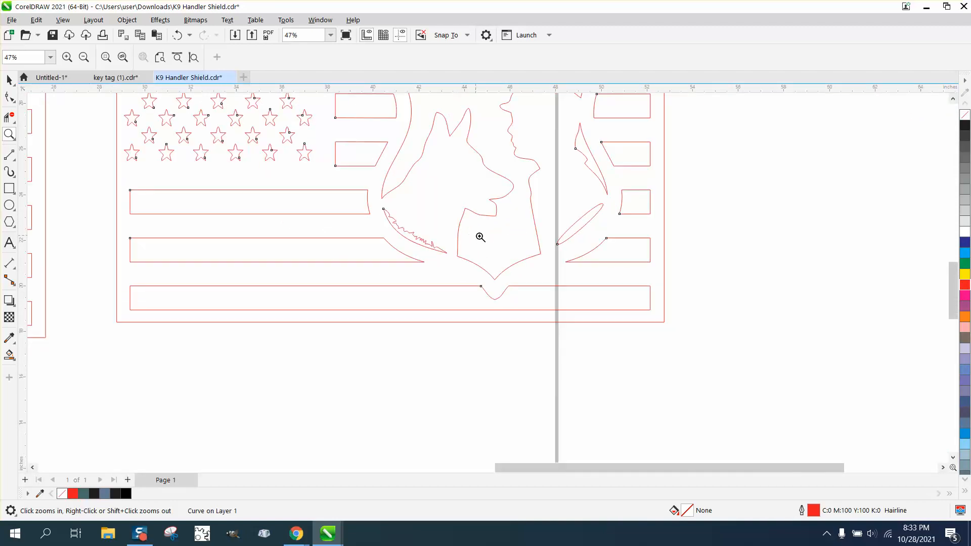
click(10, 97)
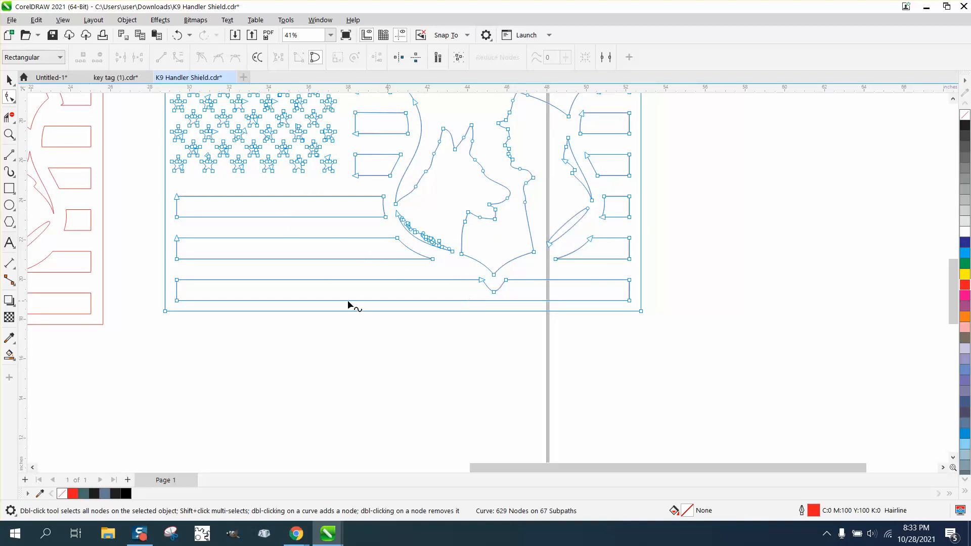
scroll(536, 291, down, 1)
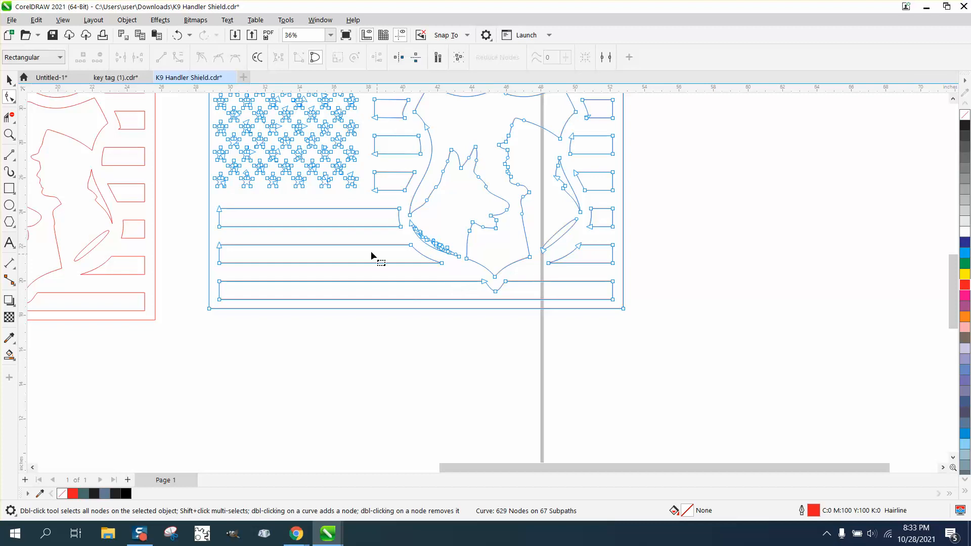
scroll(354, 233, down, 1)
click(9, 80)
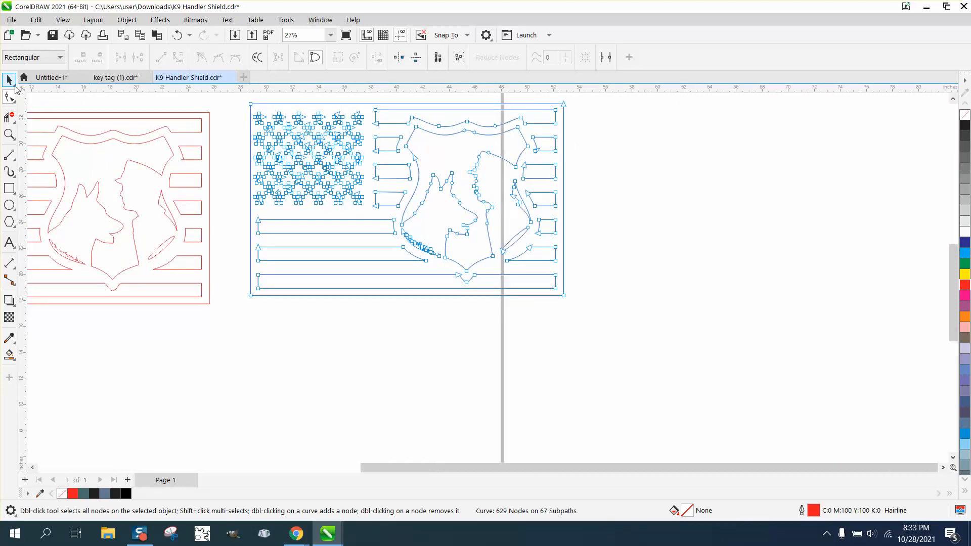